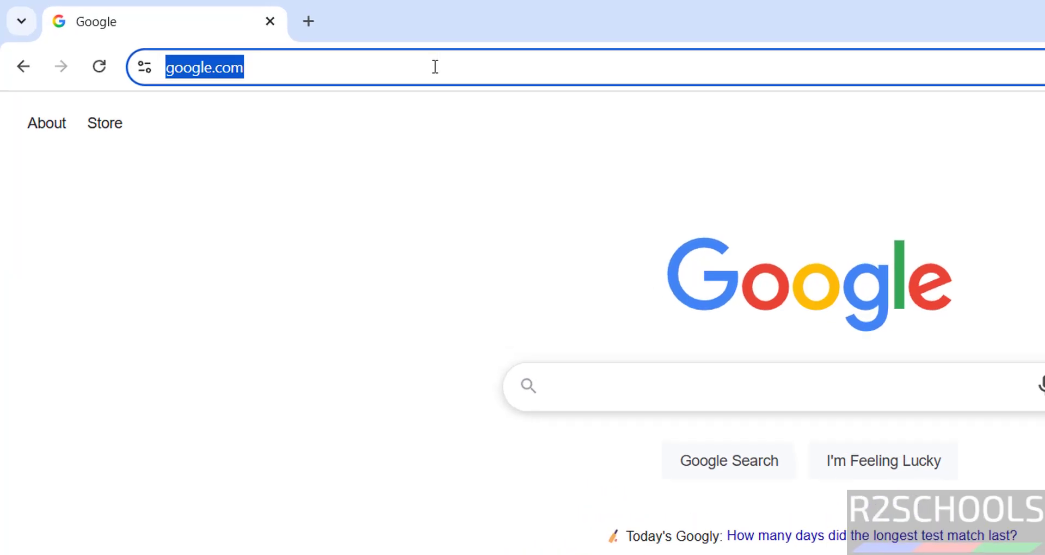
- Load kubuntu.com, go to its Download page, and scroll to the Kubuntu 24.04.2 LTS release
text(kubuntu.c)
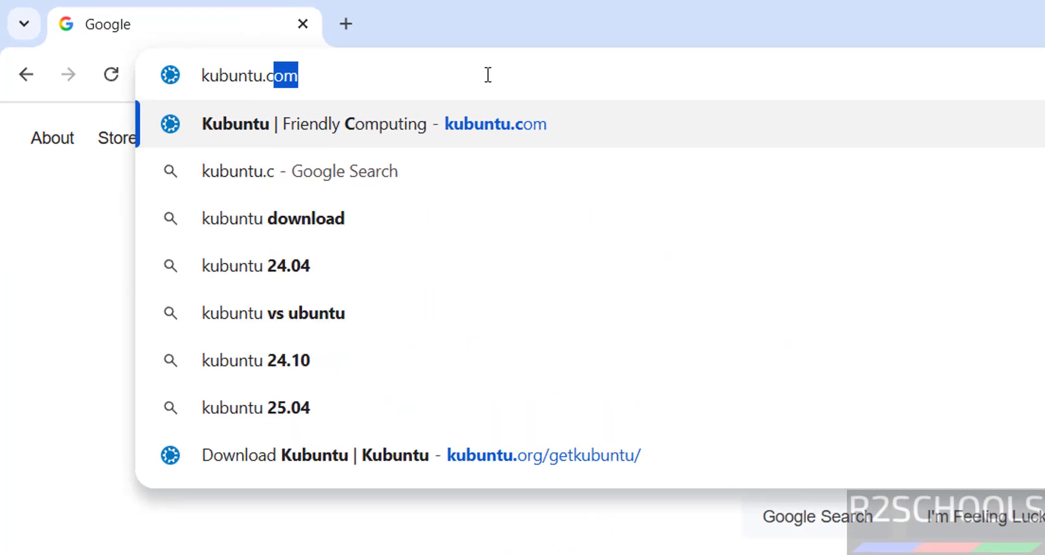
key(Return)
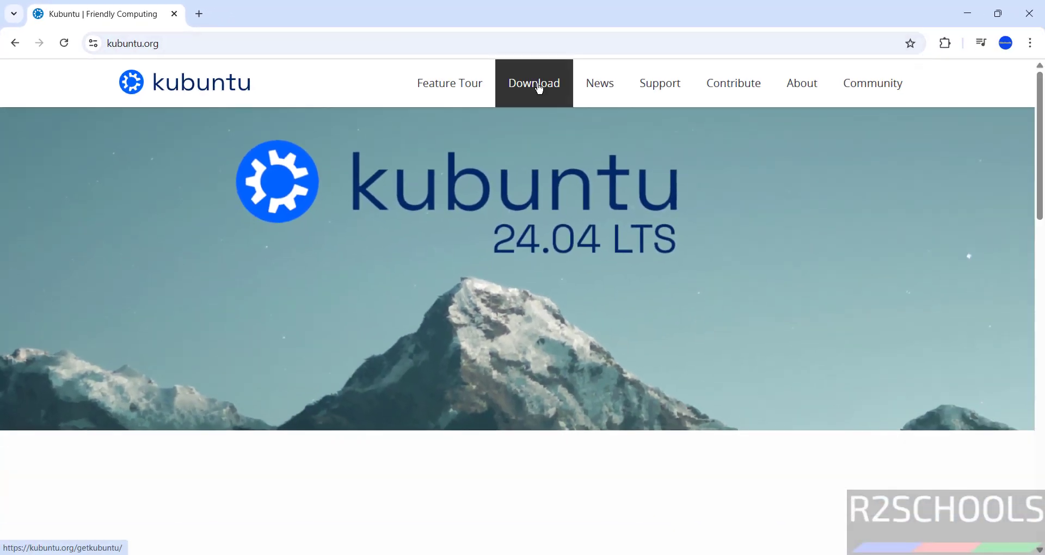
click(545, 88)
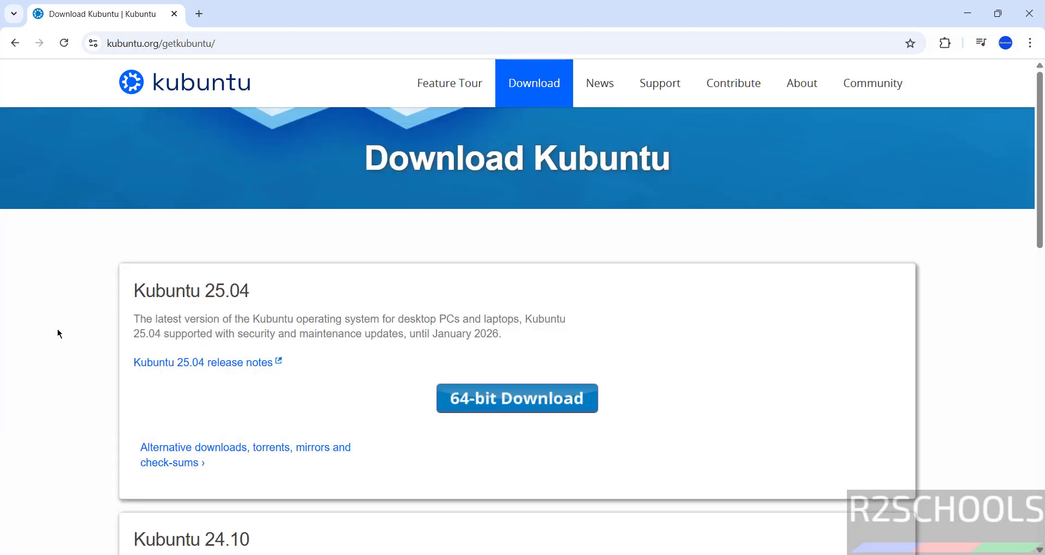
scroll(58, 333, down, 7)
scroll(58, 333, down, 3)
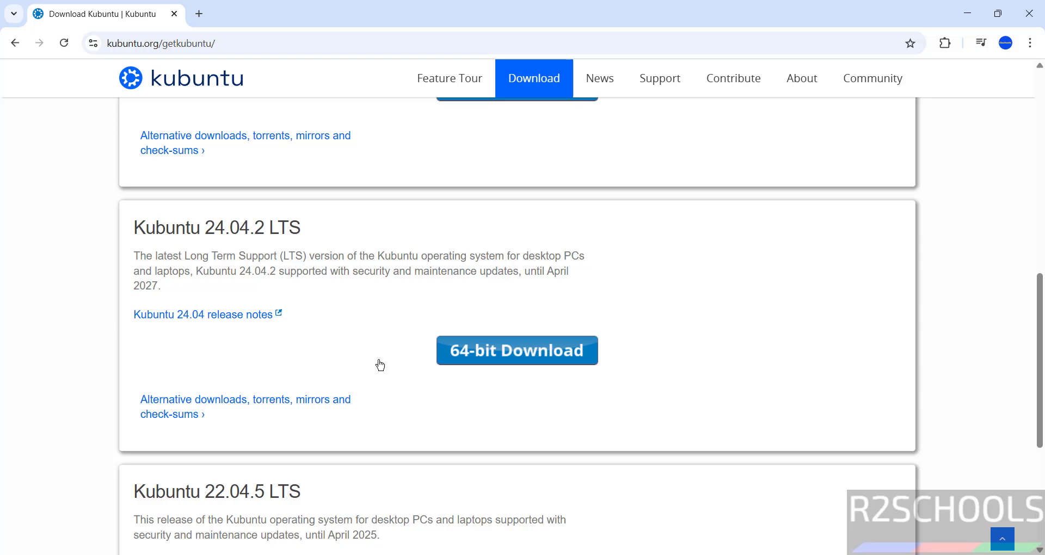
- Cancel and remove the duplicate Kubuntu 24.04.2 64-bit ISO download, then search Windows for 'vm'
click(483, 360)
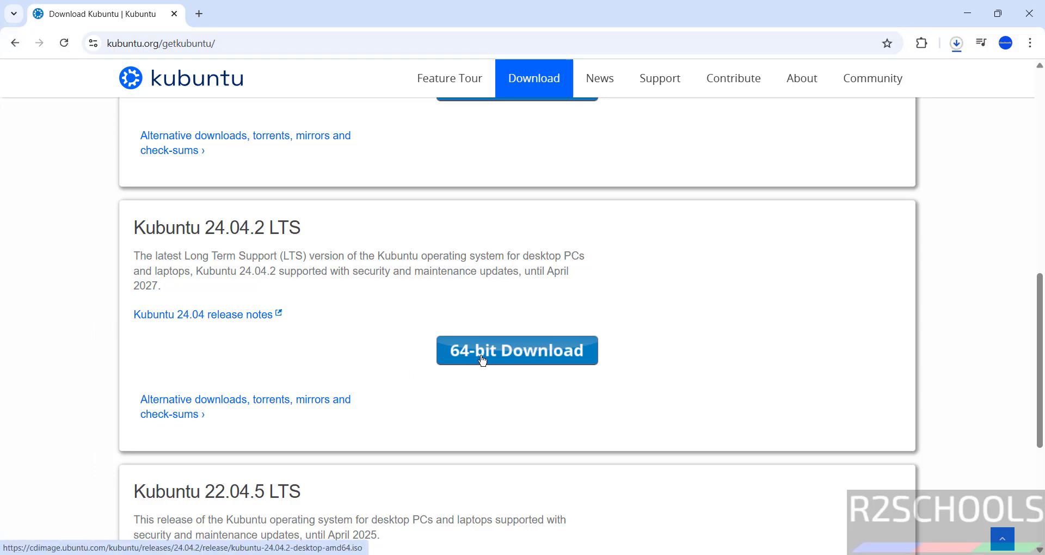
key(ctrl+j)
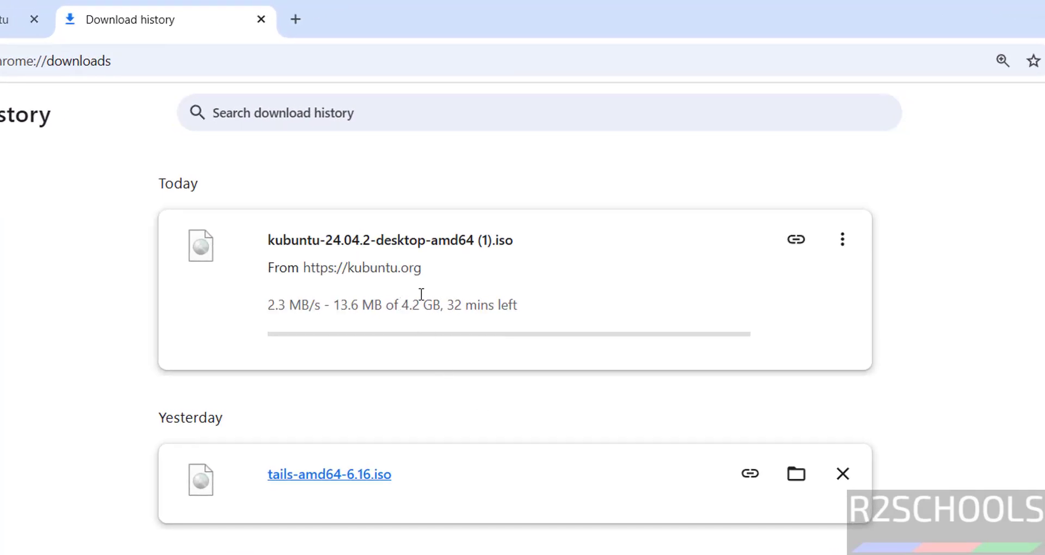
click(842, 245)
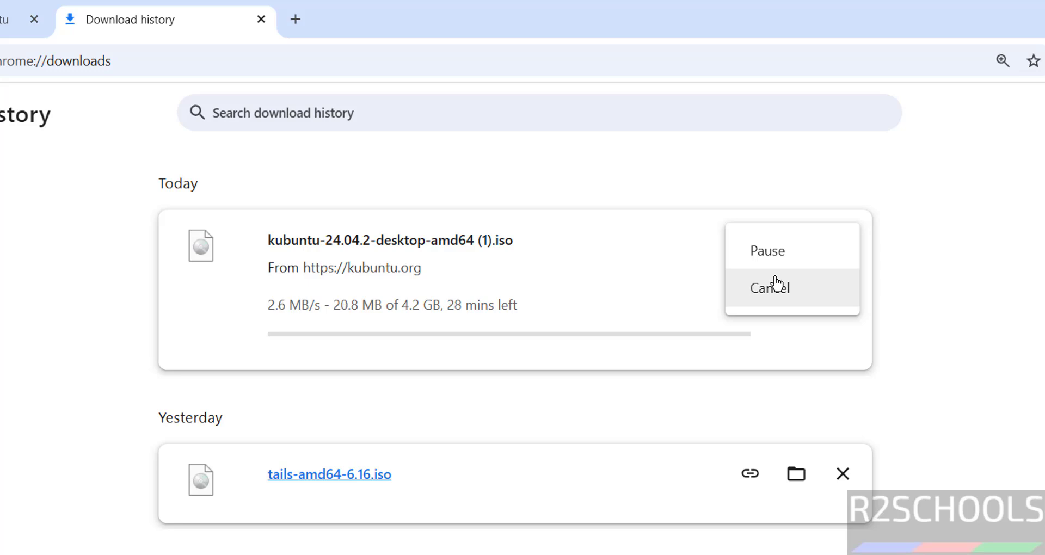
click(773, 284)
click(840, 245)
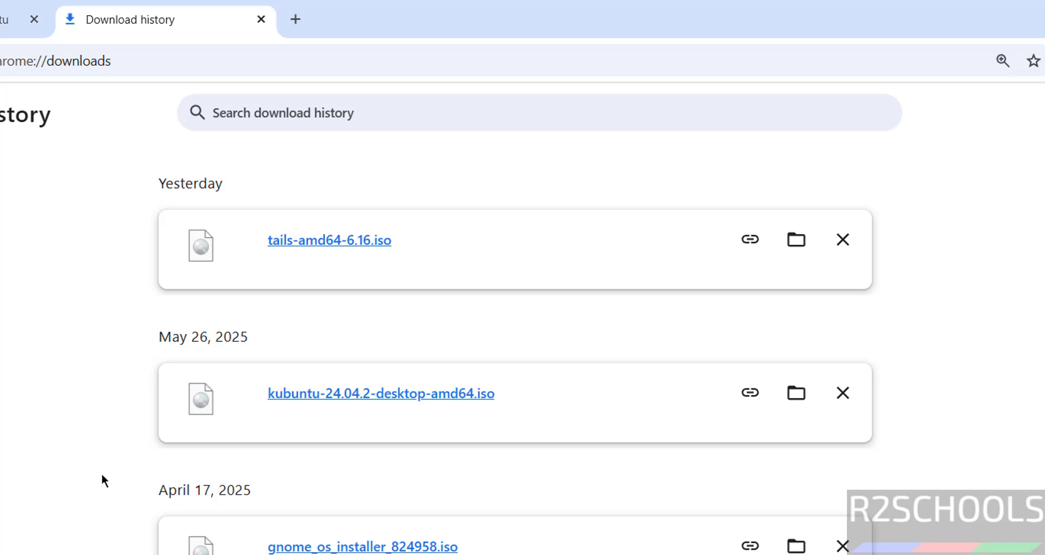
key(super)
text(vm)
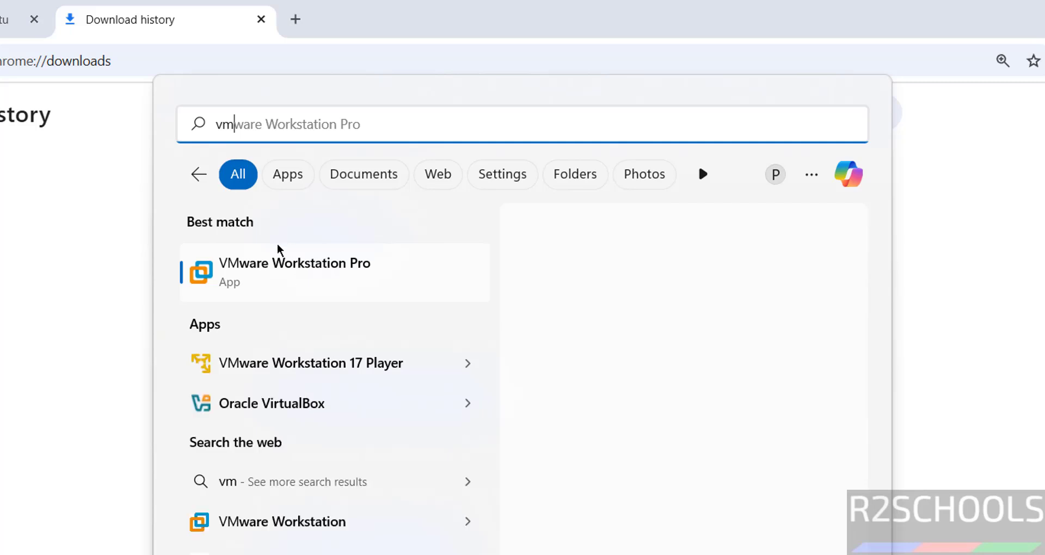
- Launch VMware and start a Typical new VM installing from kubuntu-24.04.2-desktop-amd64.iso
key(Return)
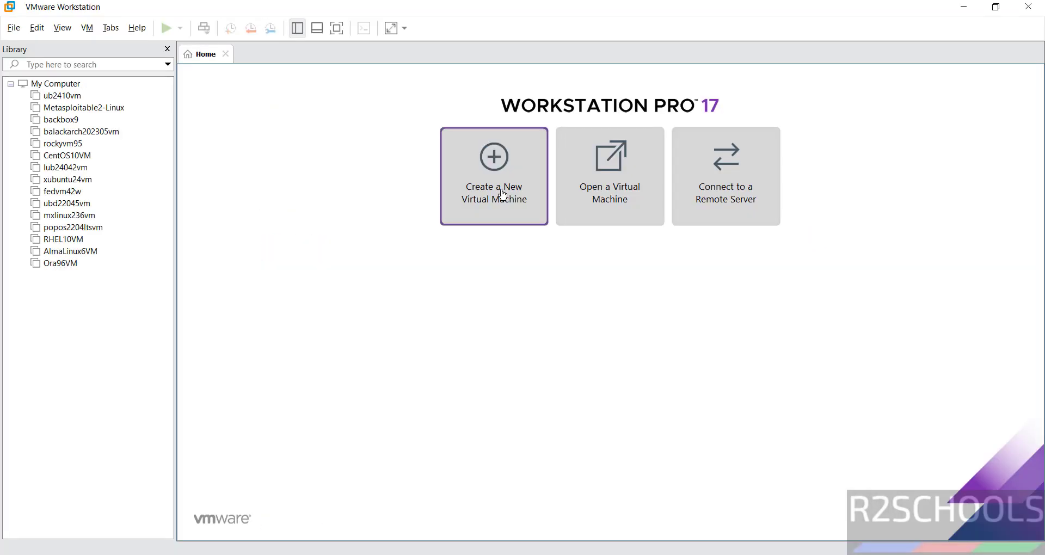
click(13, 28)
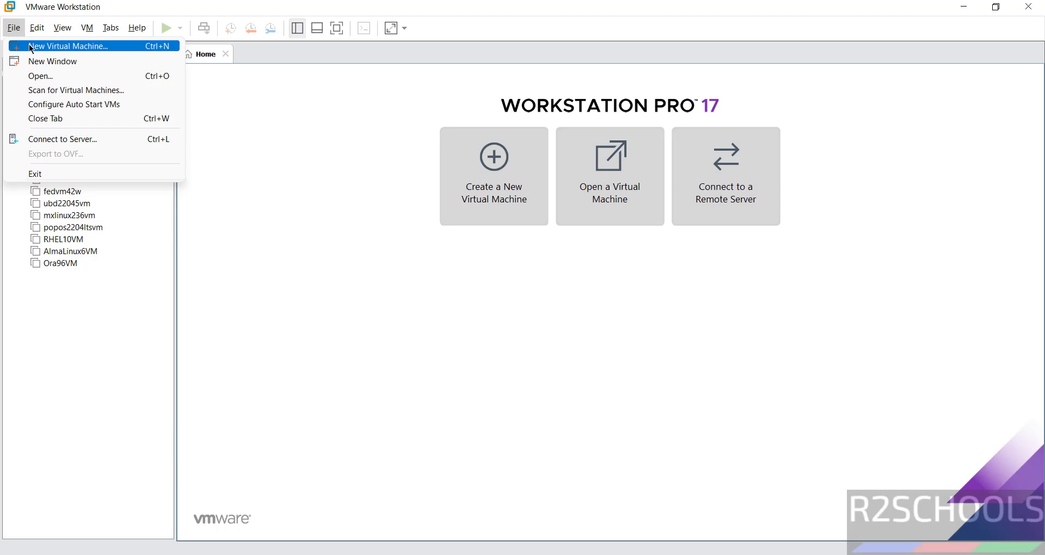
click(31, 49)
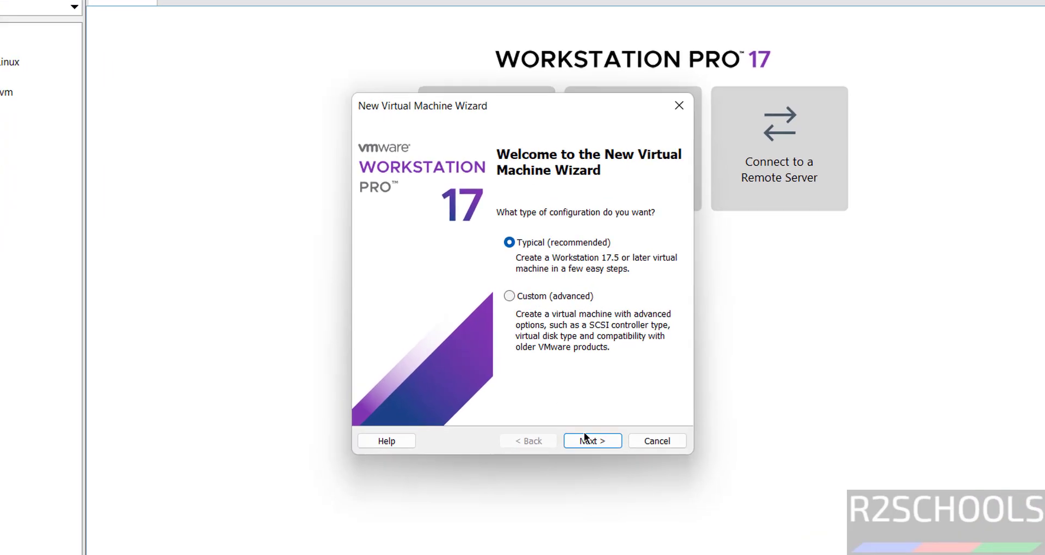
click(572, 405)
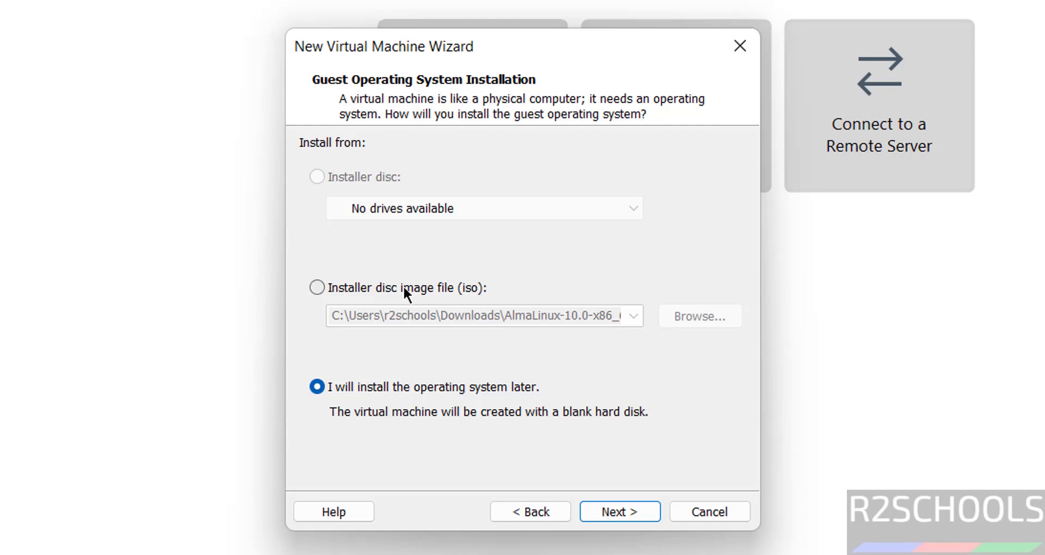
click(403, 285)
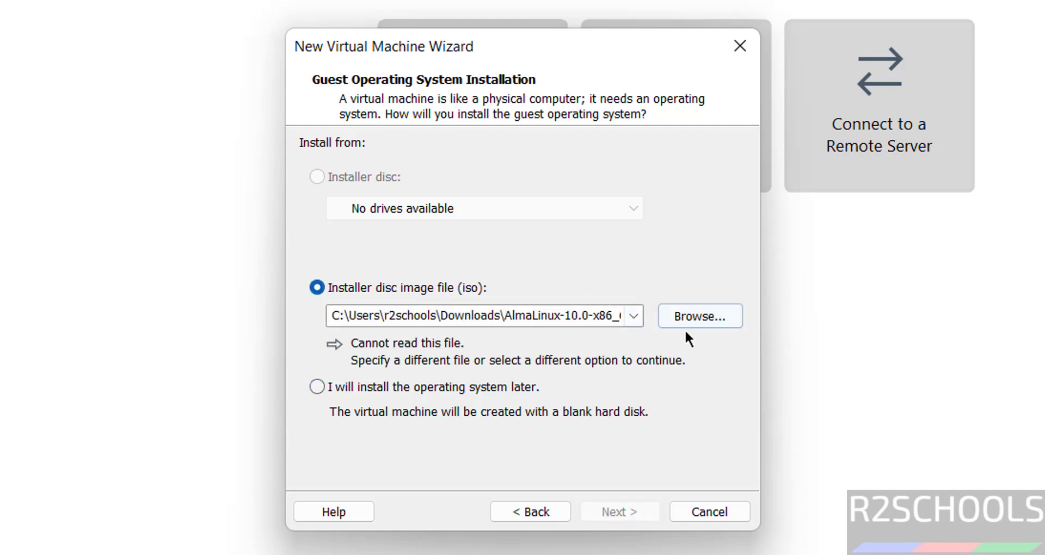
click(703, 320)
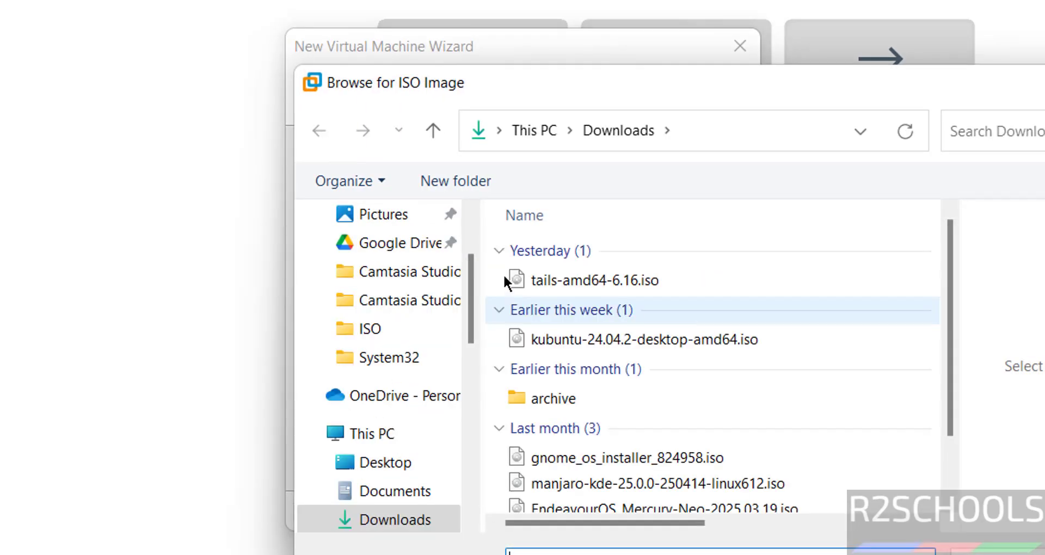
click(572, 343)
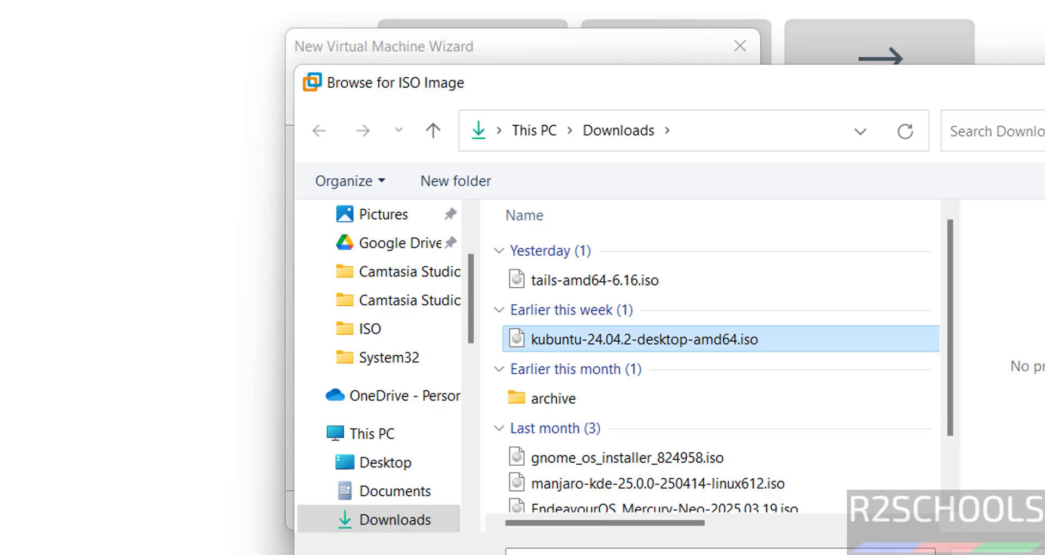
key(Return)
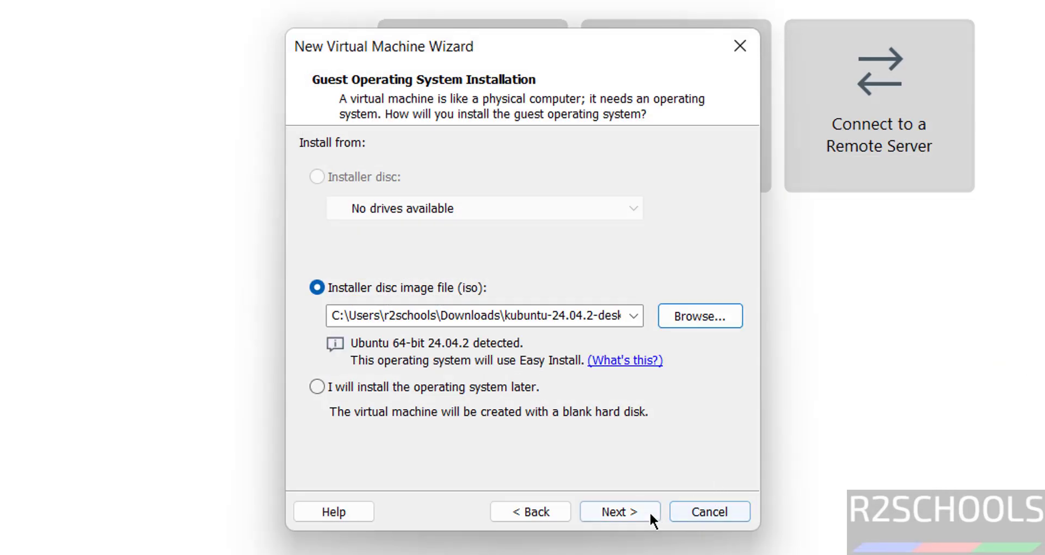
- Enter the Easy Install account's full name, user name and matching password, then continue
click(638, 512)
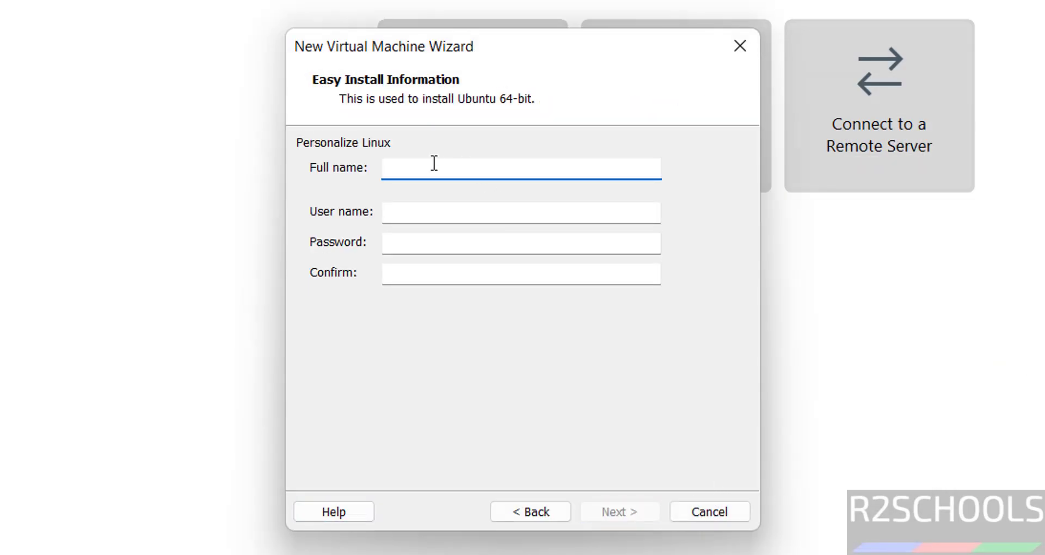
text(administrator)
key(Tab)
key(Tab)
text(admin@123)
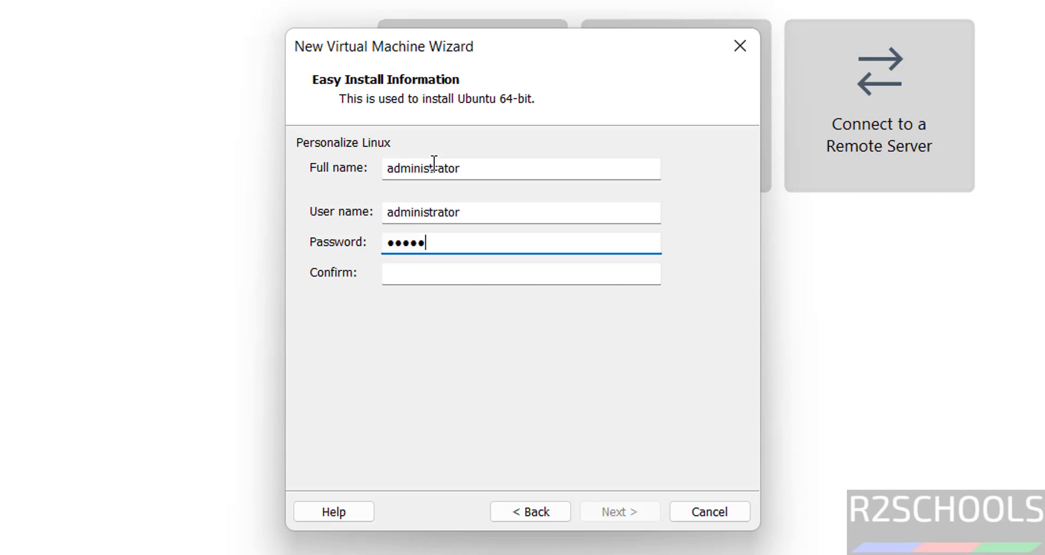
key(Tab)
text(admin@123)
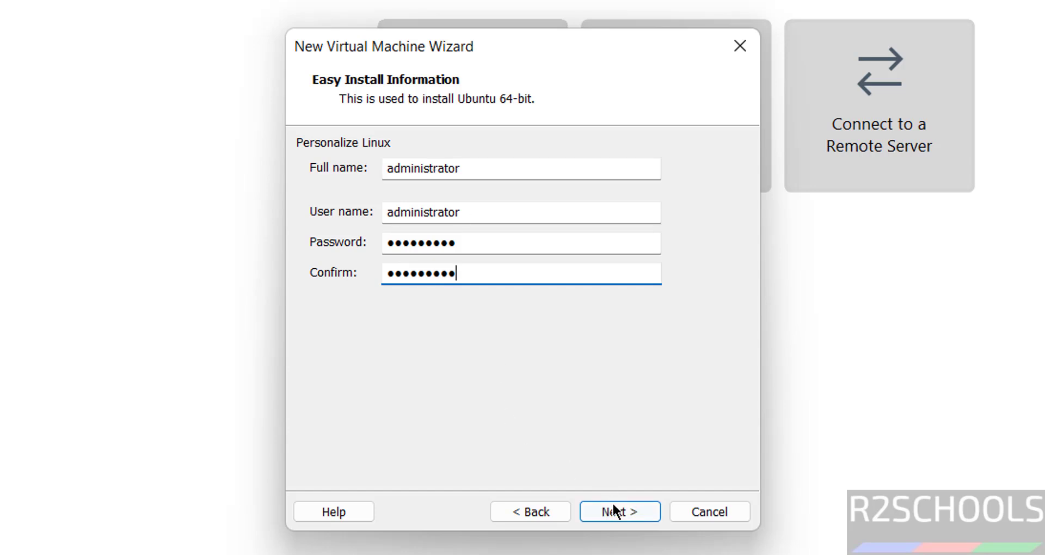
click(612, 508)
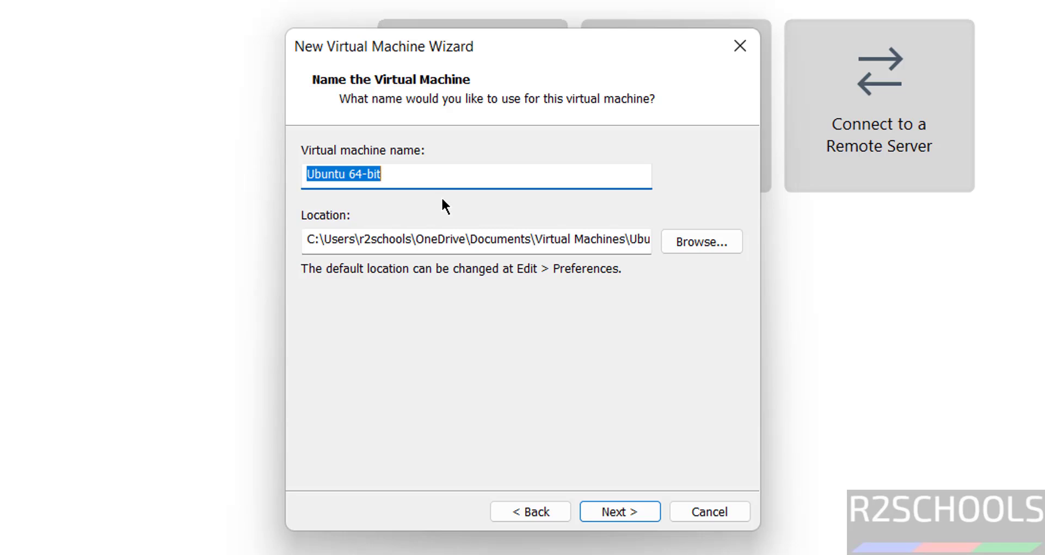
- Name the machine KUbuntuVM and browse to the VMS folder on the One Touch (E:) drive
text(KUb)
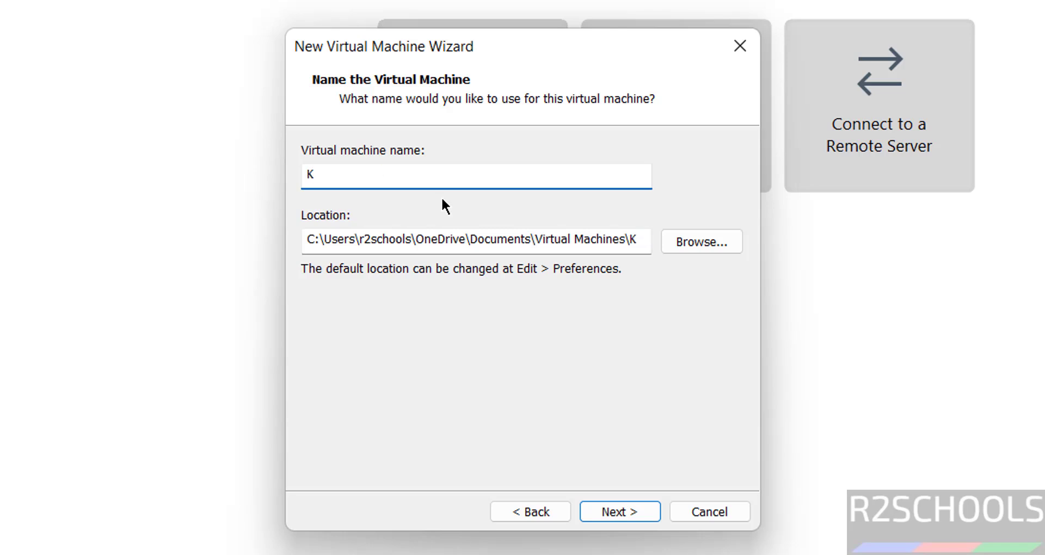
text(untu24VM)
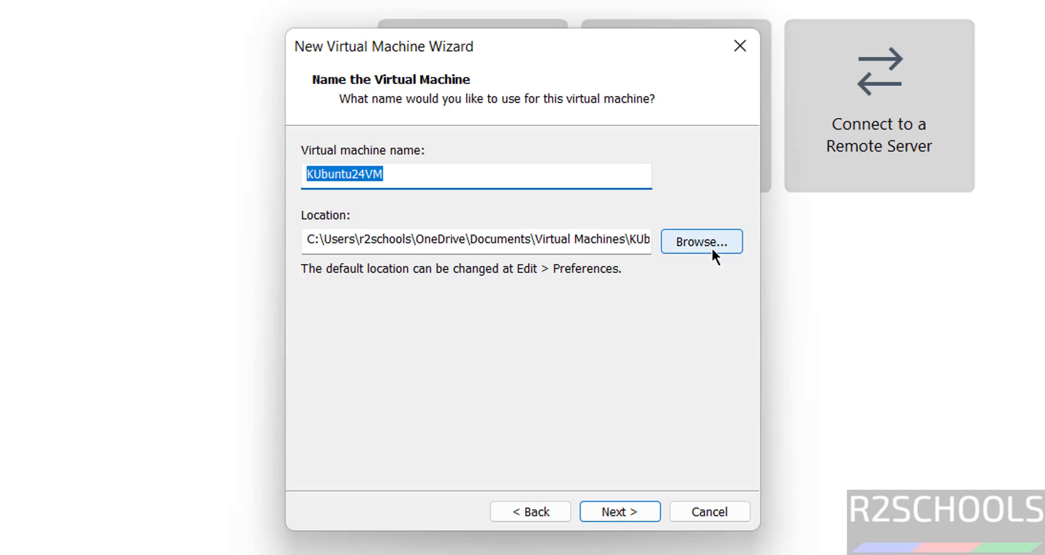
click(684, 235)
click(394, 325)
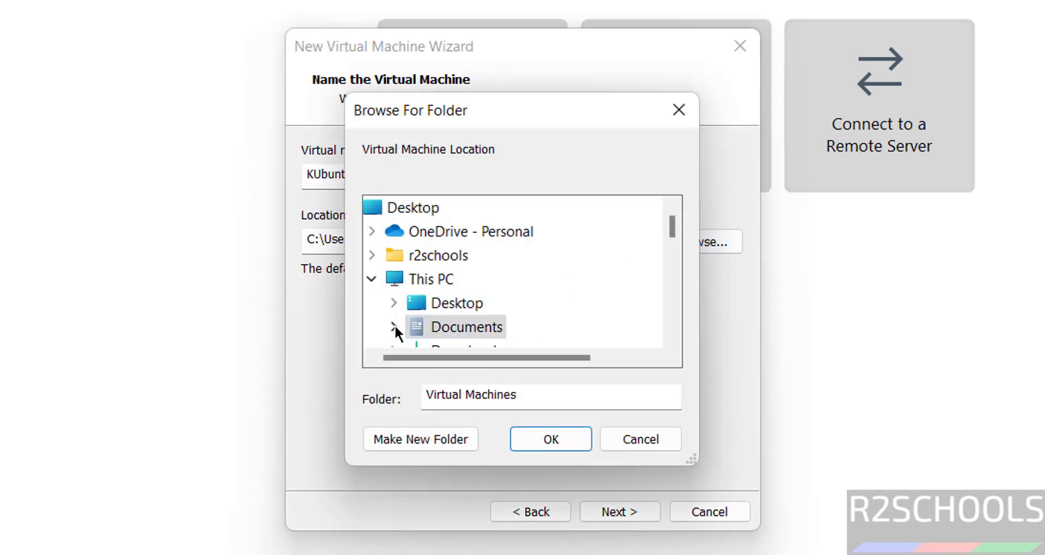
click(420, 327)
click(669, 297)
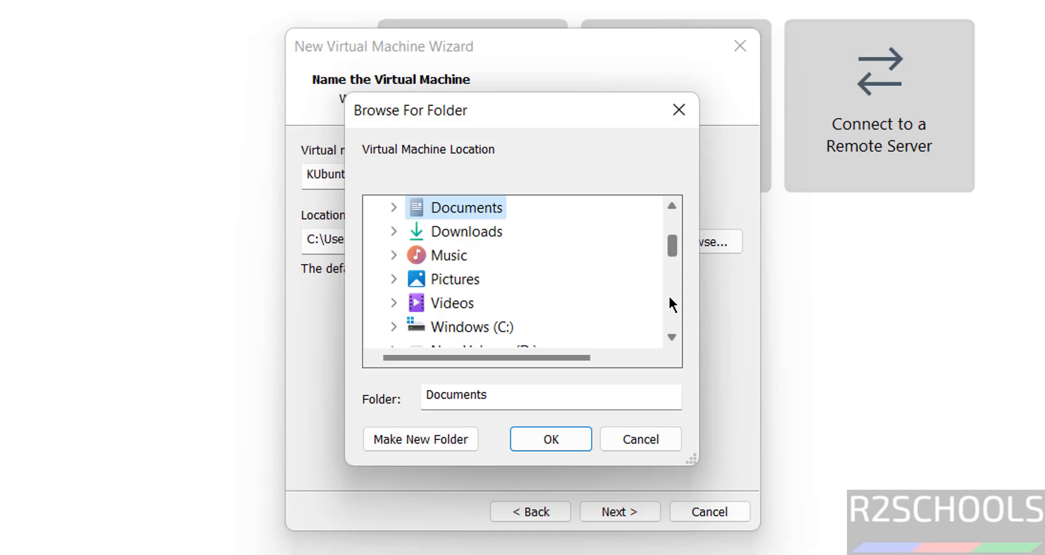
click(667, 299)
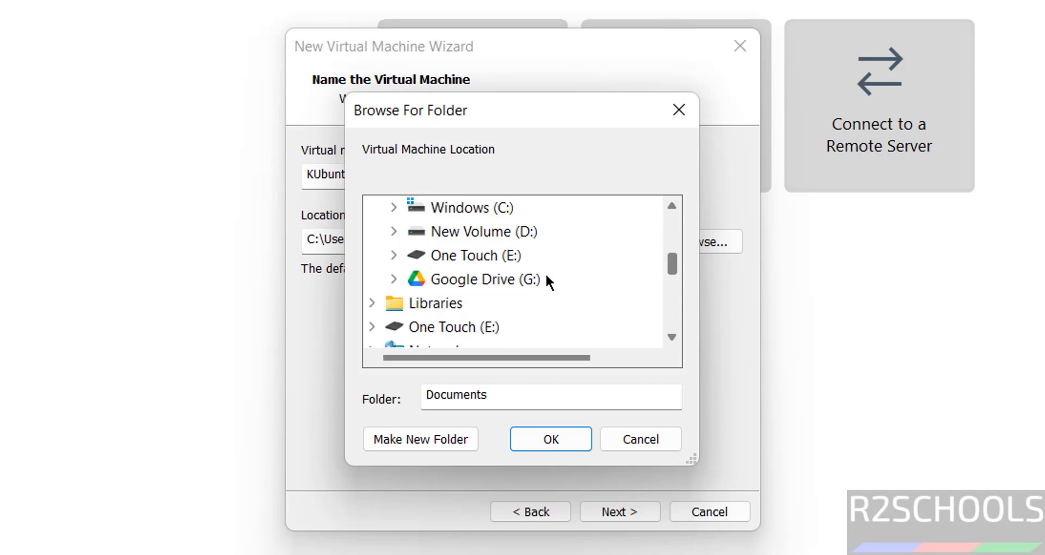
click(510, 261)
click(674, 306)
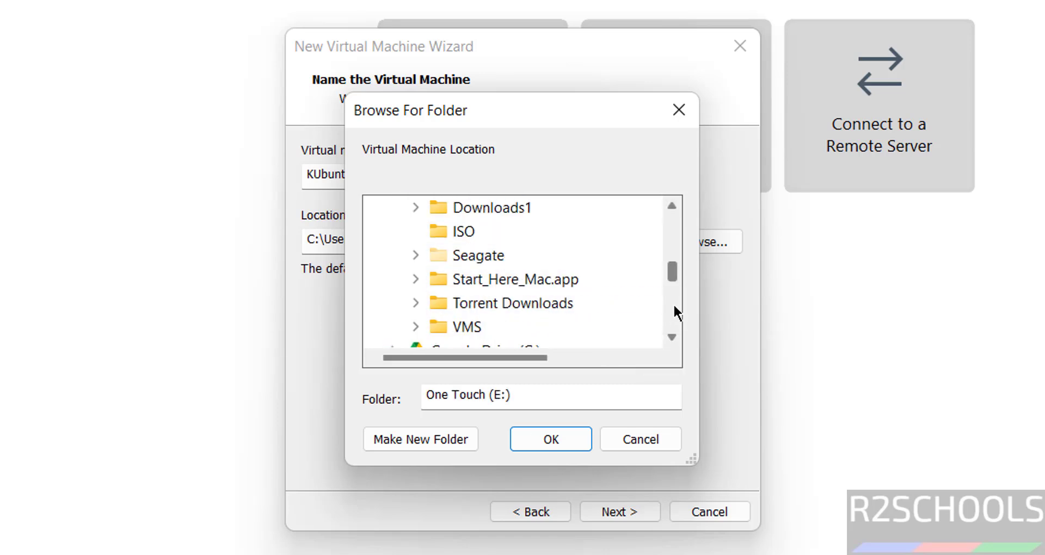
click(482, 330)
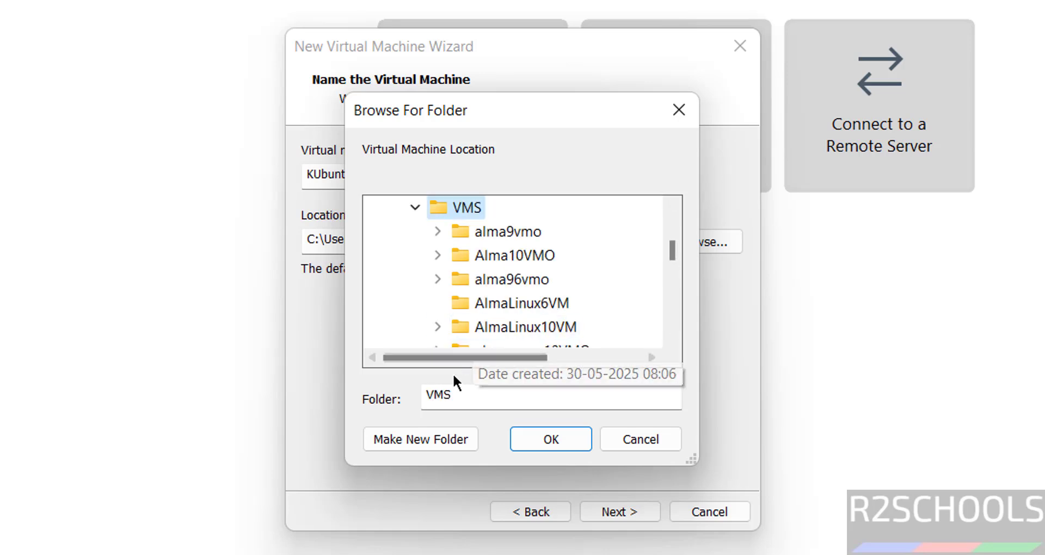
- Create a new KUbuntu24VM folder under E:\VMS and use it as the machine's location
click(414, 433)
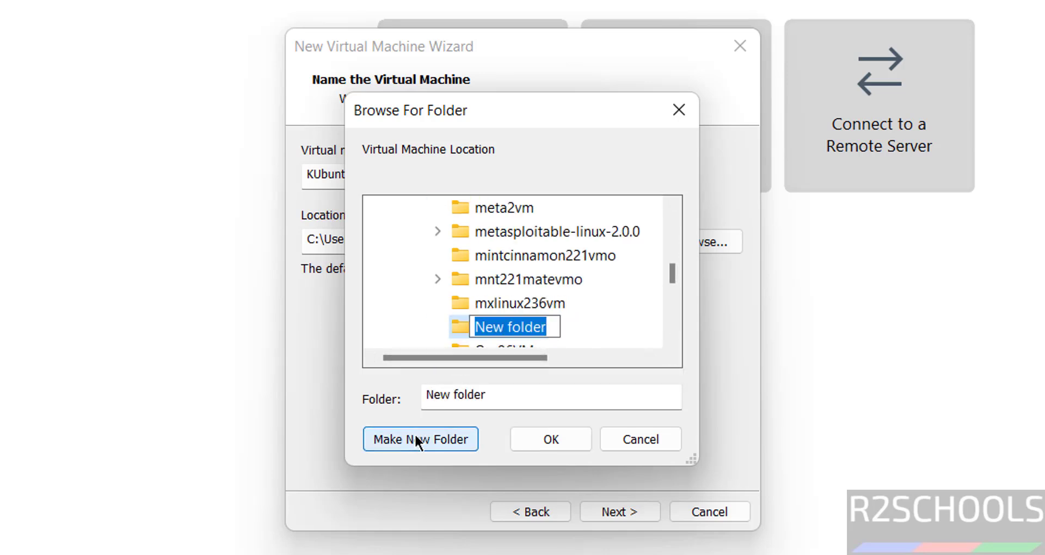
text(KUbuntu24VM)
key(Return)
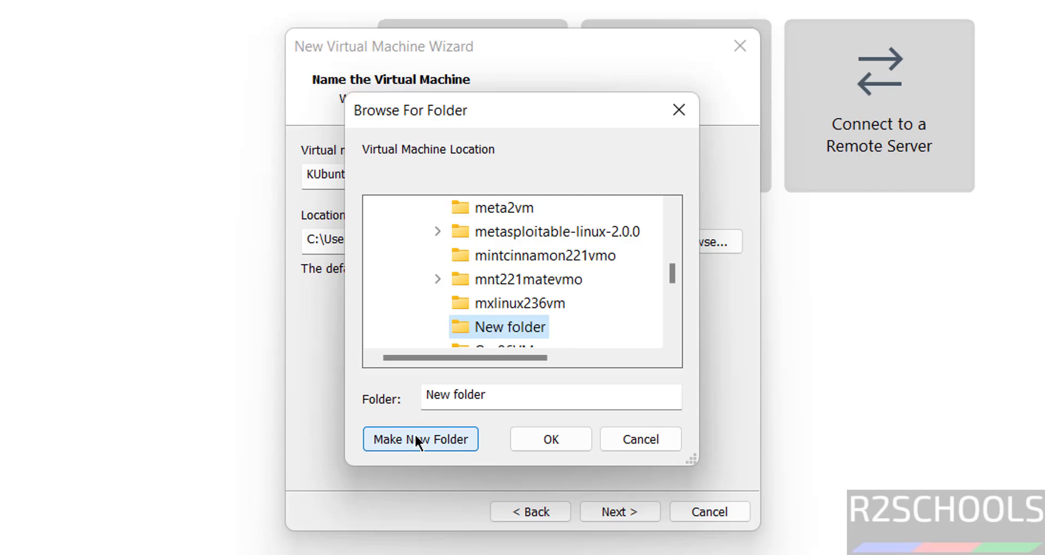
click(564, 449)
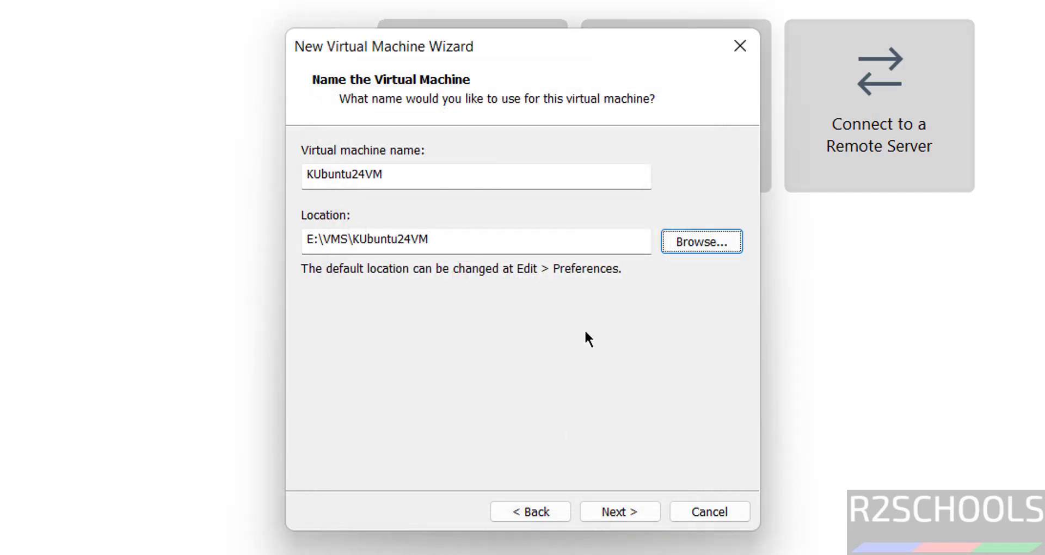
click(606, 514)
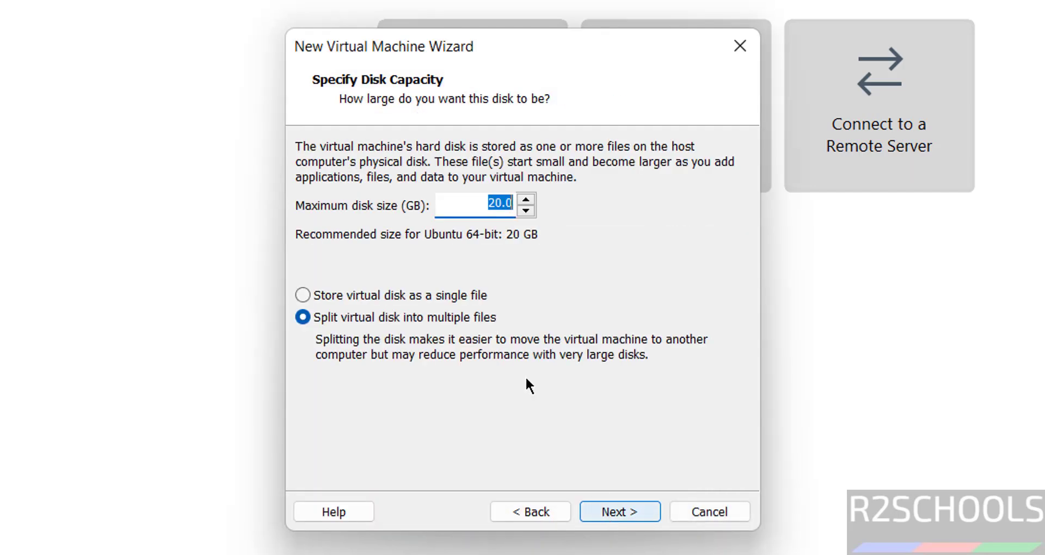
- Set a 50 GB maximum disk size stored as a single file
click(407, 295)
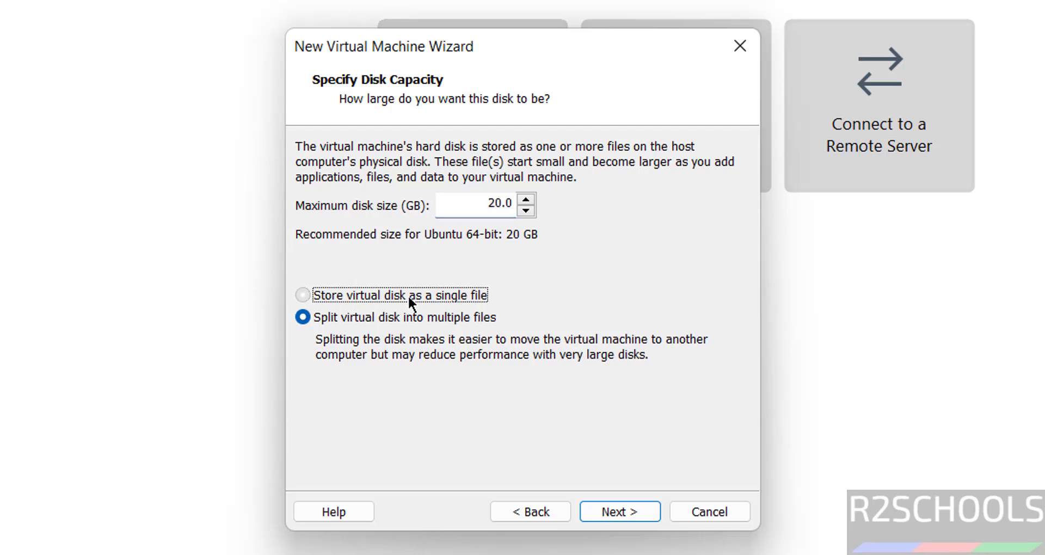
double_click(481, 200)
text(50)
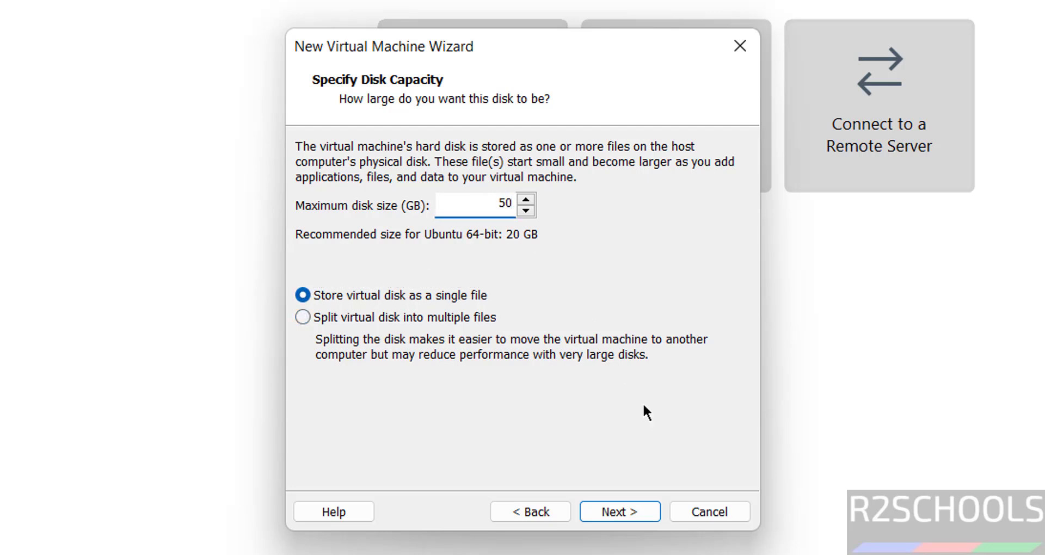
click(645, 515)
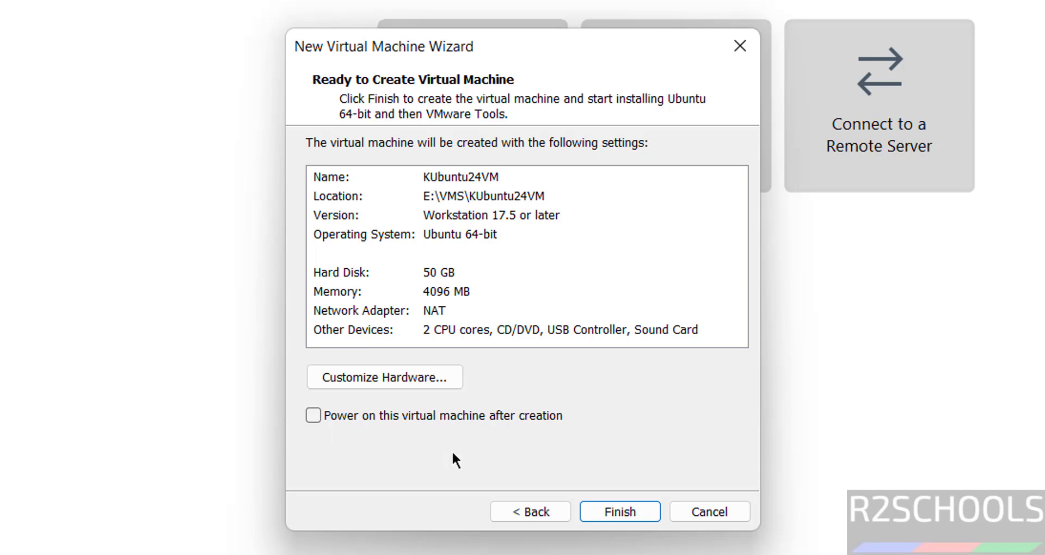
- Finish creating KUbuntu24VM and look through its right-click and VM menus
click(620, 510)
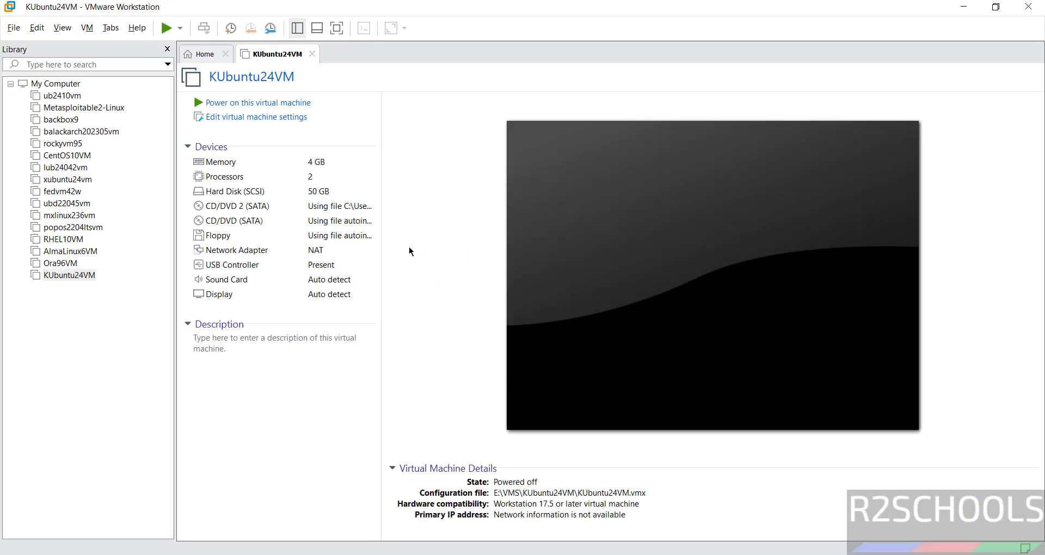
right_click(61, 275)
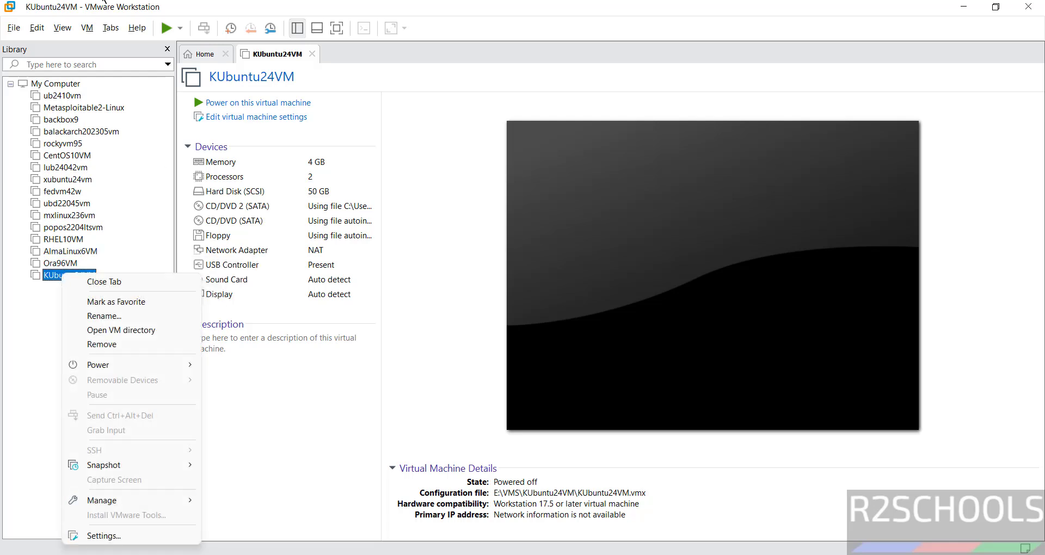
click(86, 26)
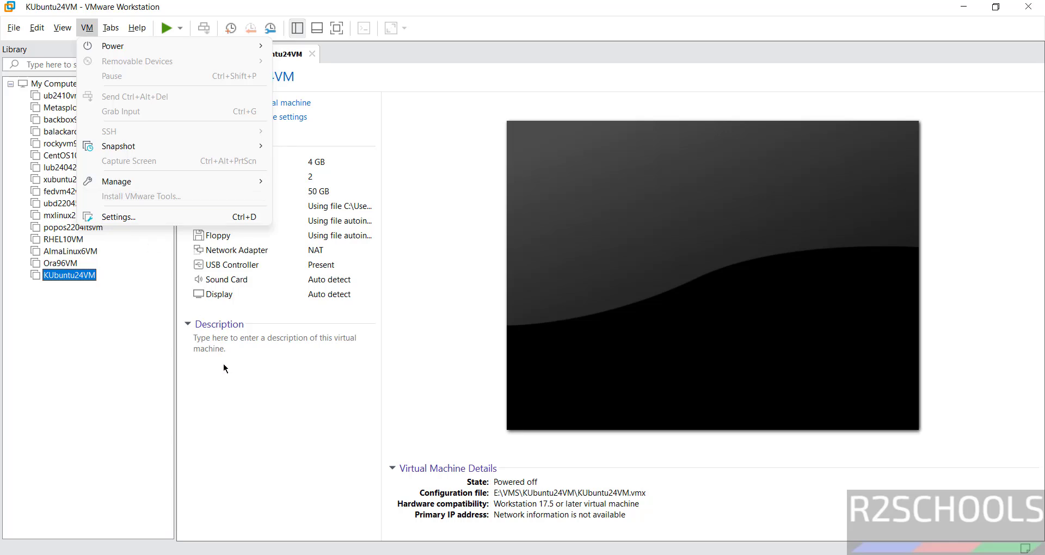
- Dismiss the menu and power on the KUbuntu24VM machine
click(404, 372)
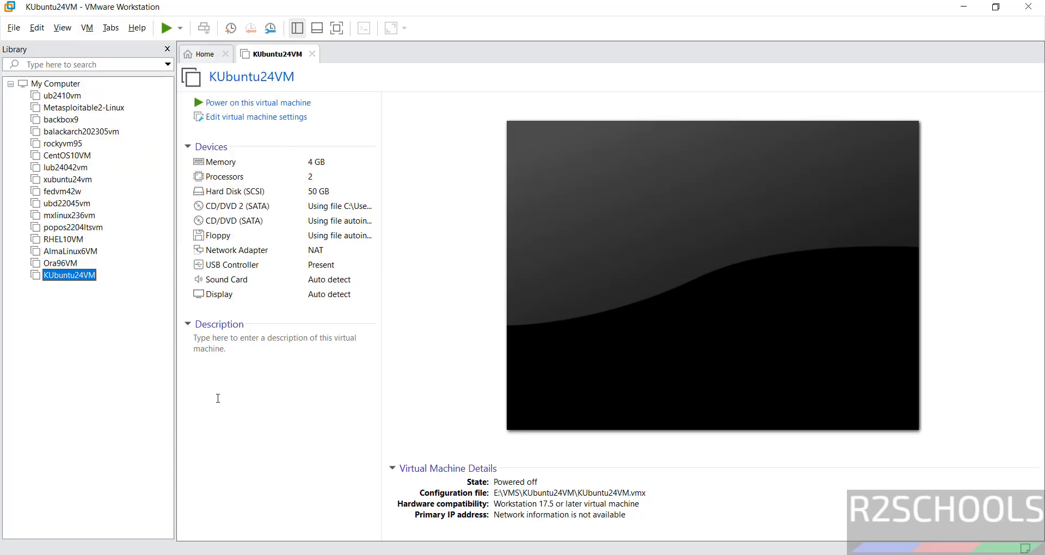
click(218, 395)
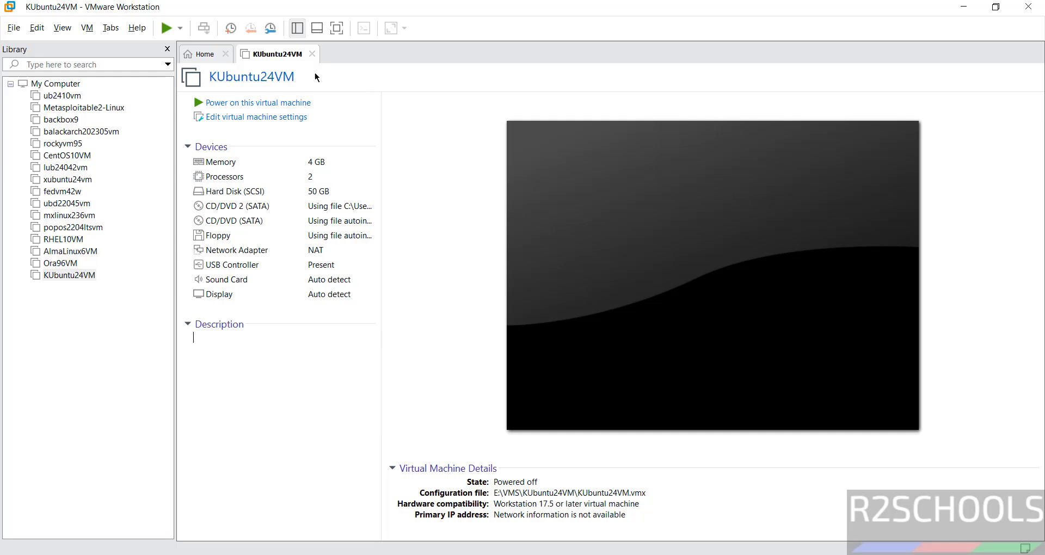
click(258, 103)
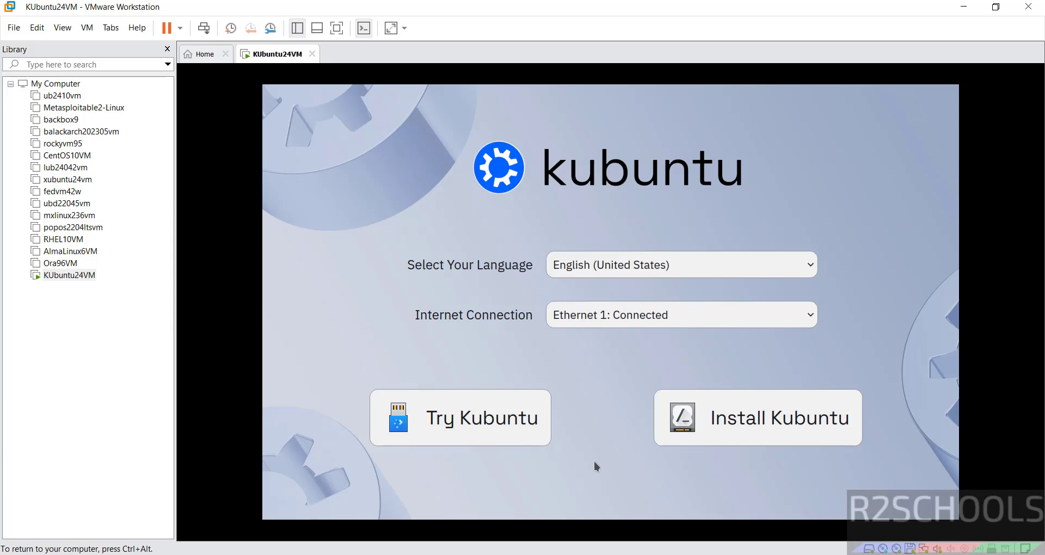
- Choose Install Kubuntu from the live session's welcome screen
click(737, 423)
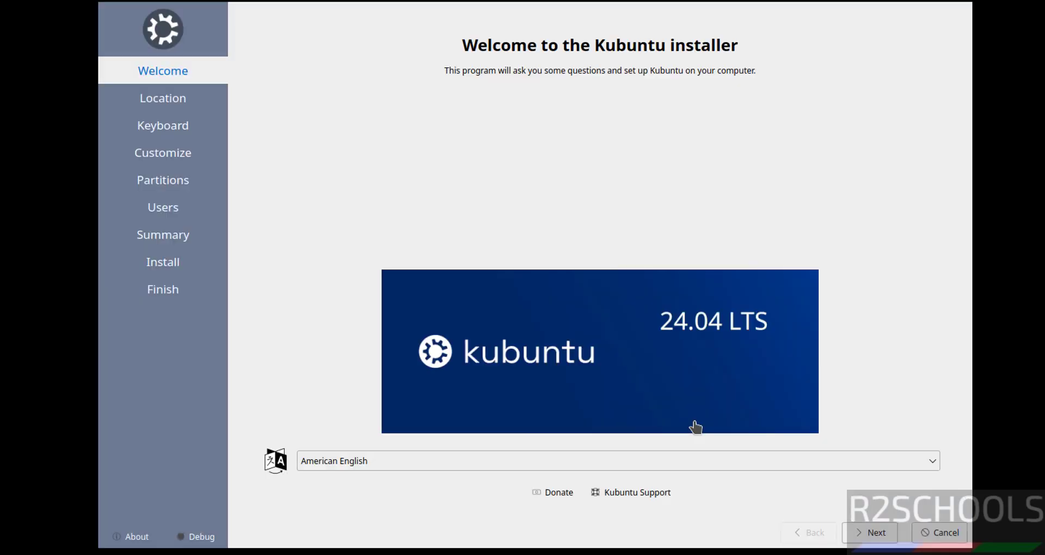
- Accept American English, the Asia/Kolkata time zone and the English (US) keyboard
click(864, 533)
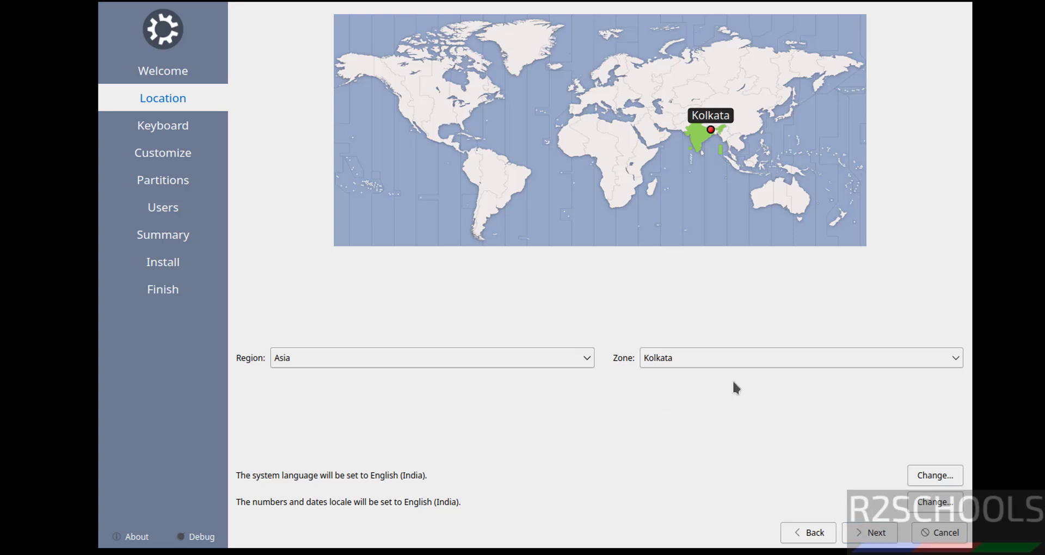
click(873, 533)
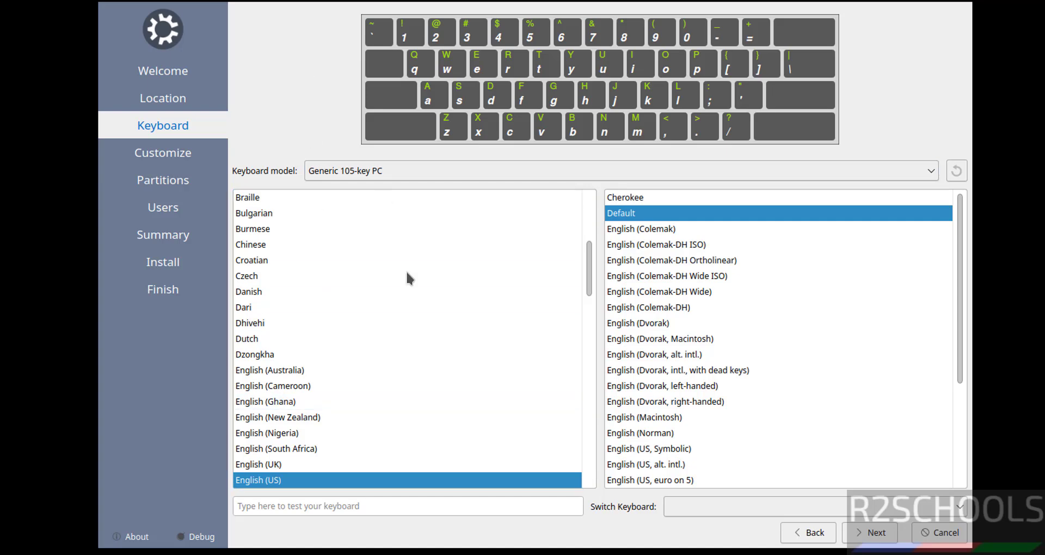
click(869, 536)
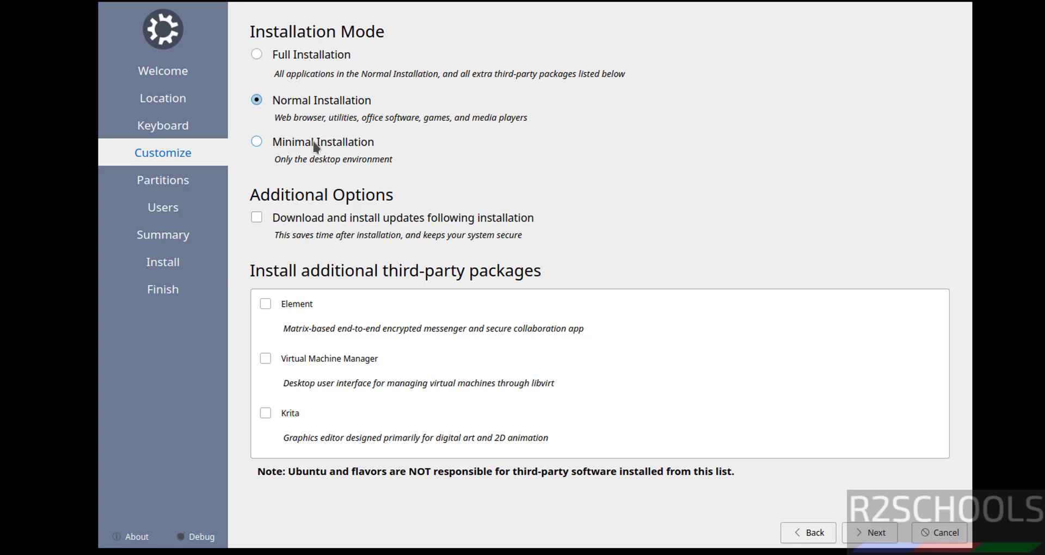
- Compare Minimal, Normal and Full options, keep Normal Installation, and proceed to partitioning
click(286, 145)
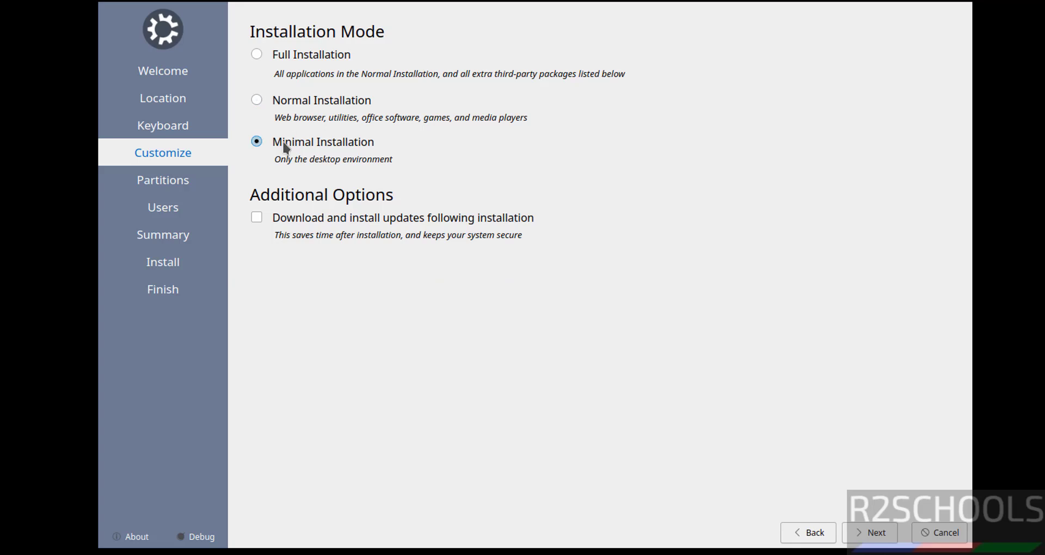
click(308, 103)
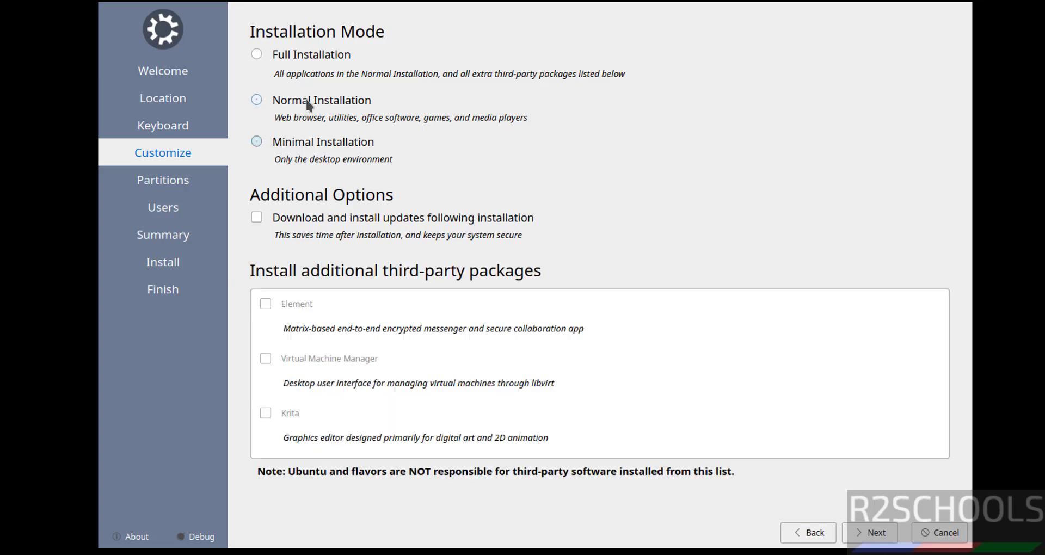
click(311, 61)
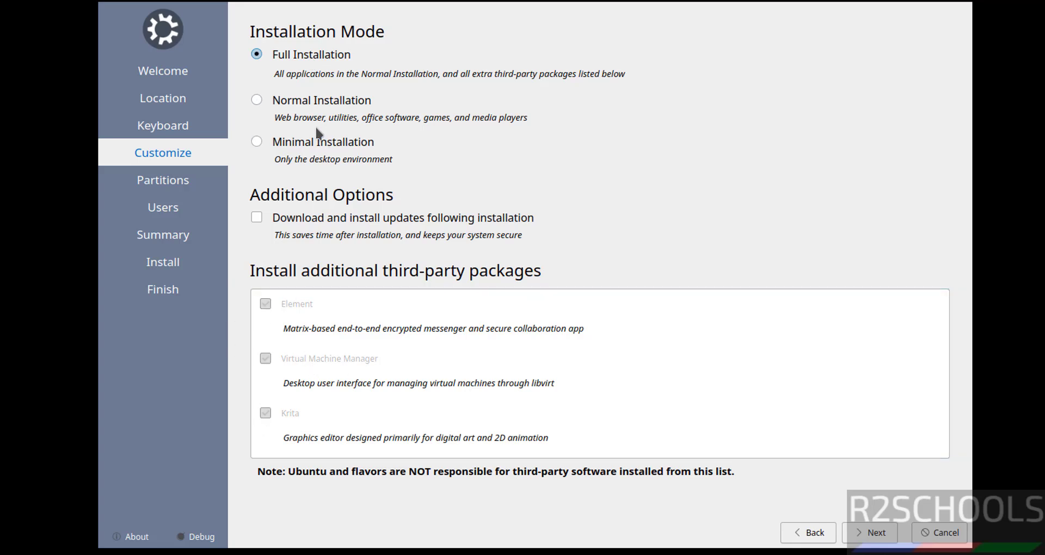
click(284, 102)
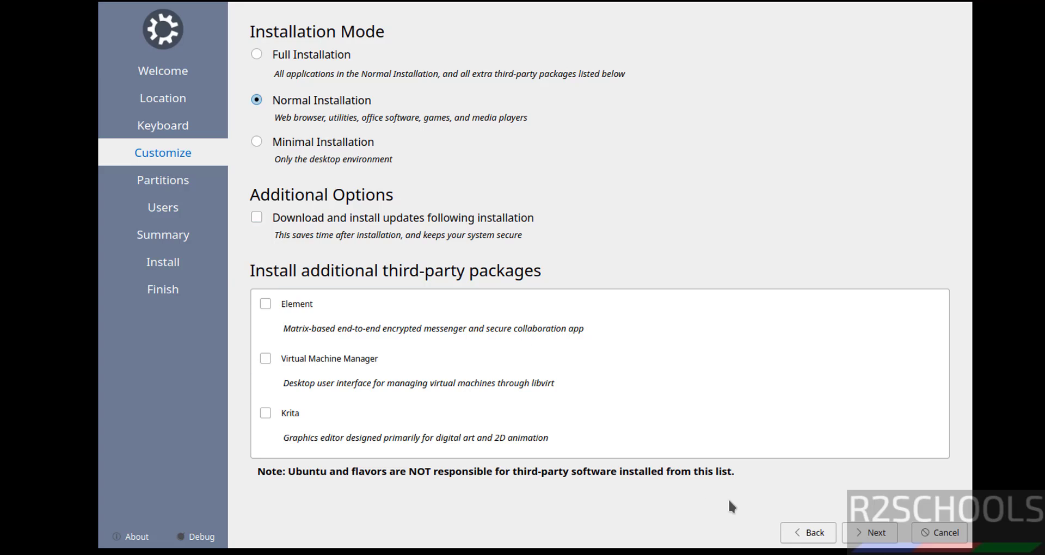
click(870, 534)
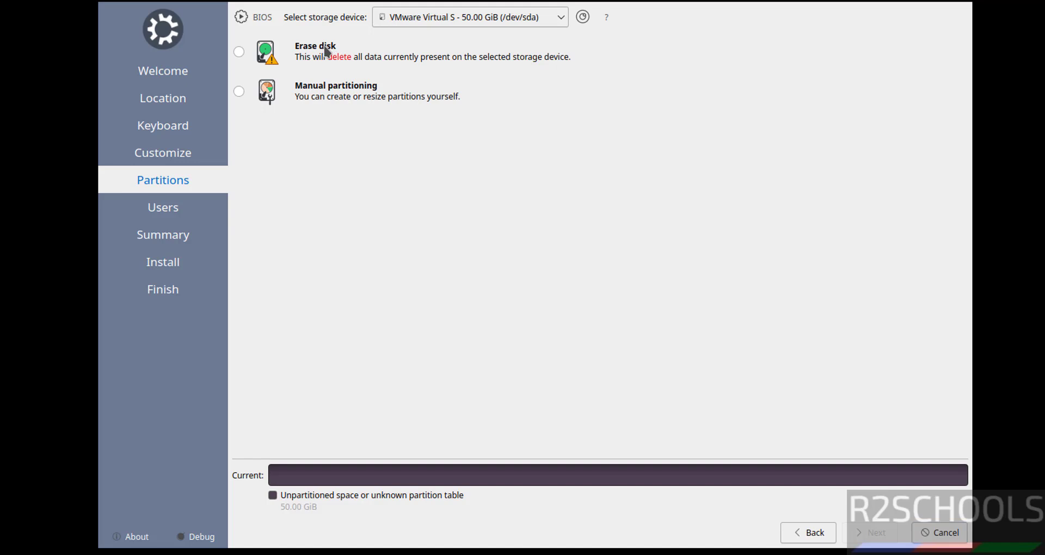
- Choose to erase the whole virtual disk, then fill in the user's name and login name
click(328, 52)
click(874, 532)
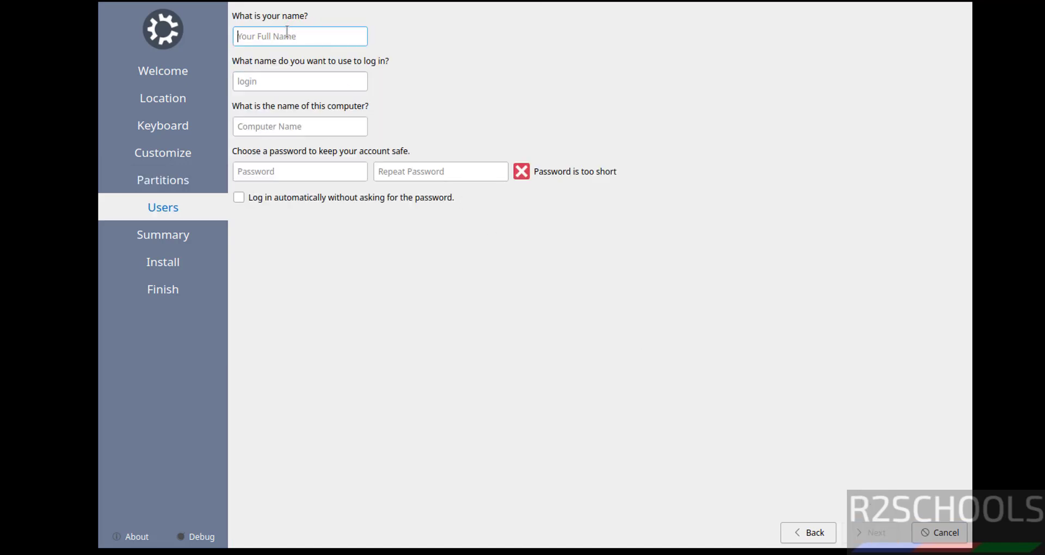
text(r2schools)
key(Tab)
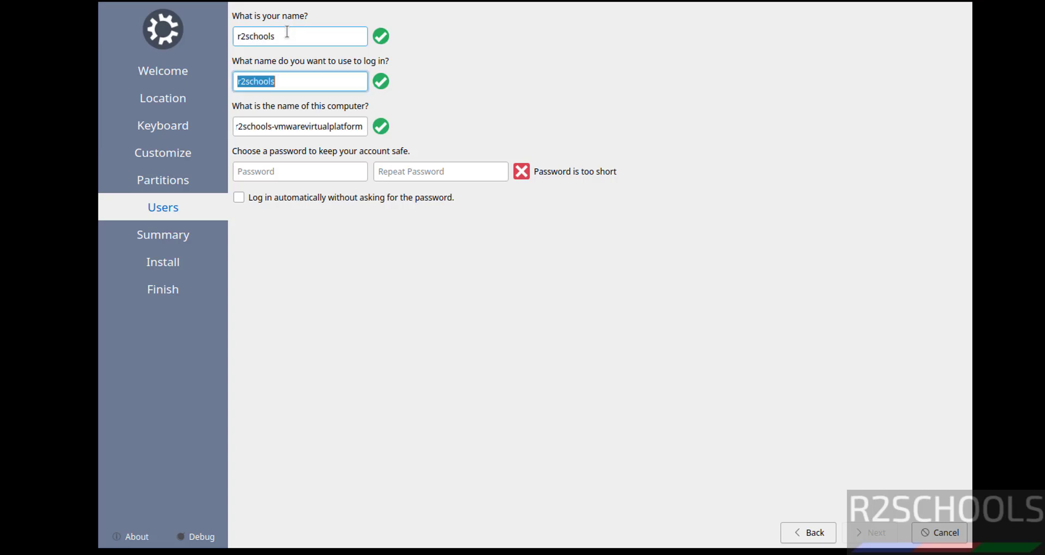
key(Tab)
key(shift+Tab)
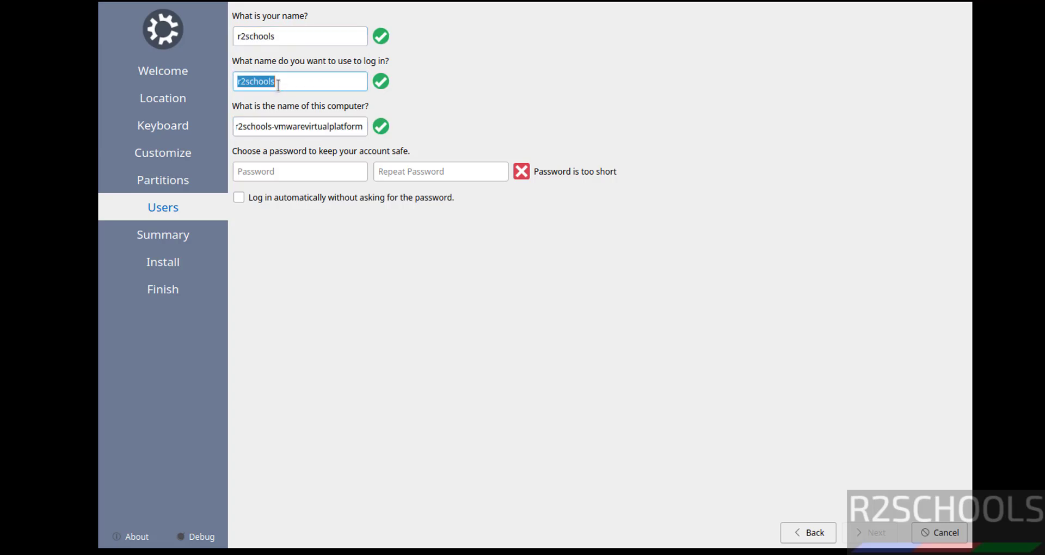
key(Tab)
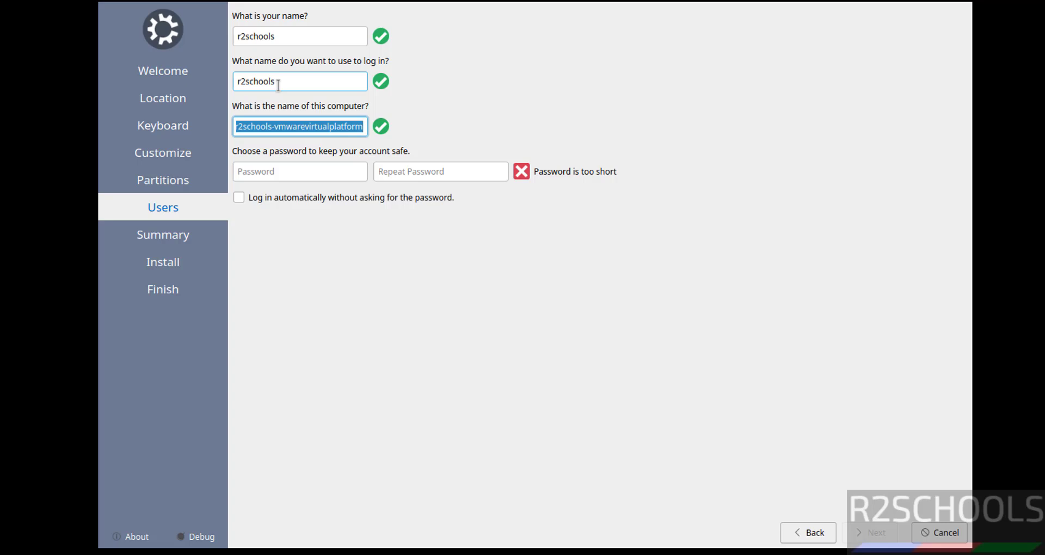
- Set the computer name to kub24vm, enter the account password twice, and continue
text(kub24vm)
key(Tab)
text(r2schools)
key(Tab)
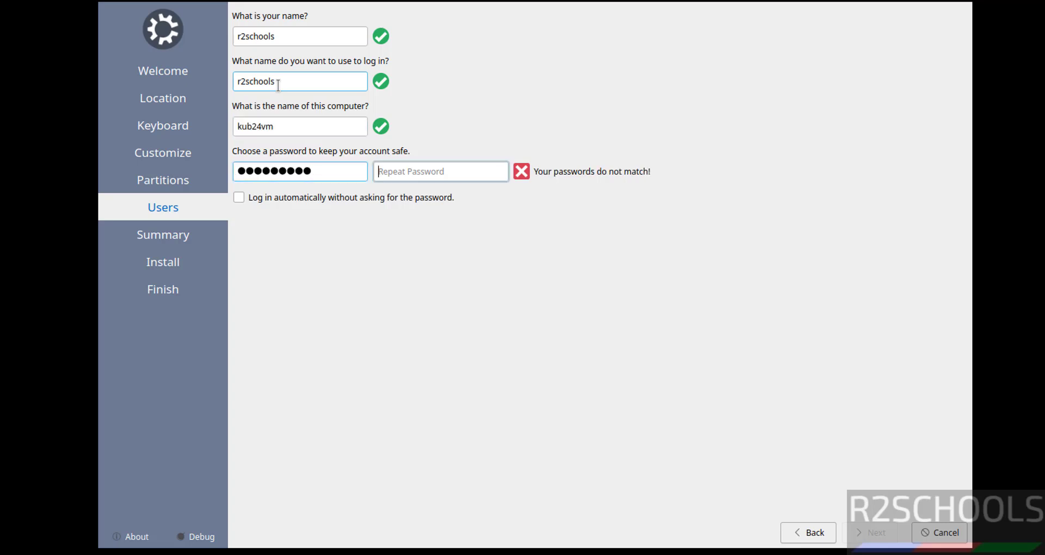
text(r2schools)
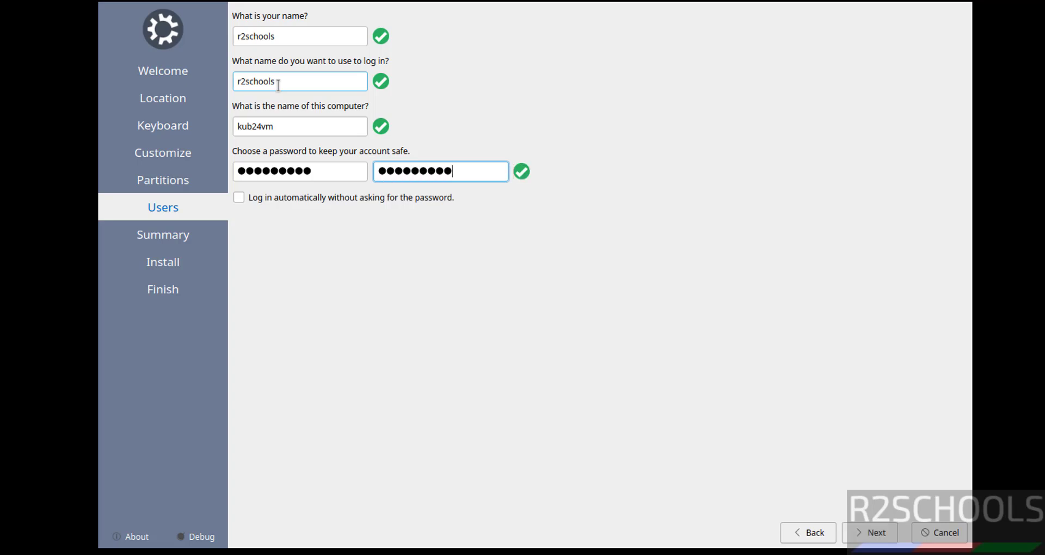
click(866, 533)
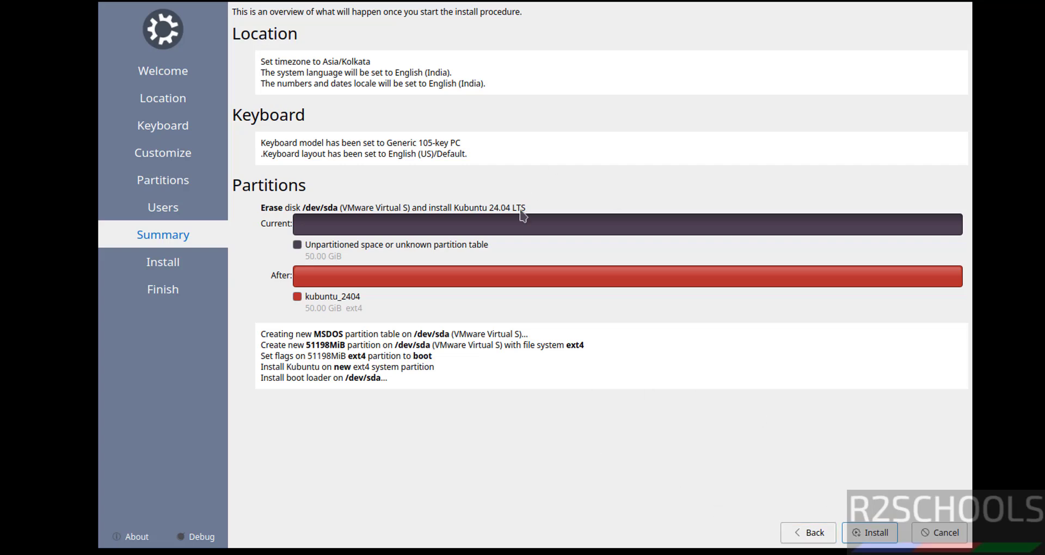
- Start the installation and confirm writing the disk changes with Install Now
click(870, 533)
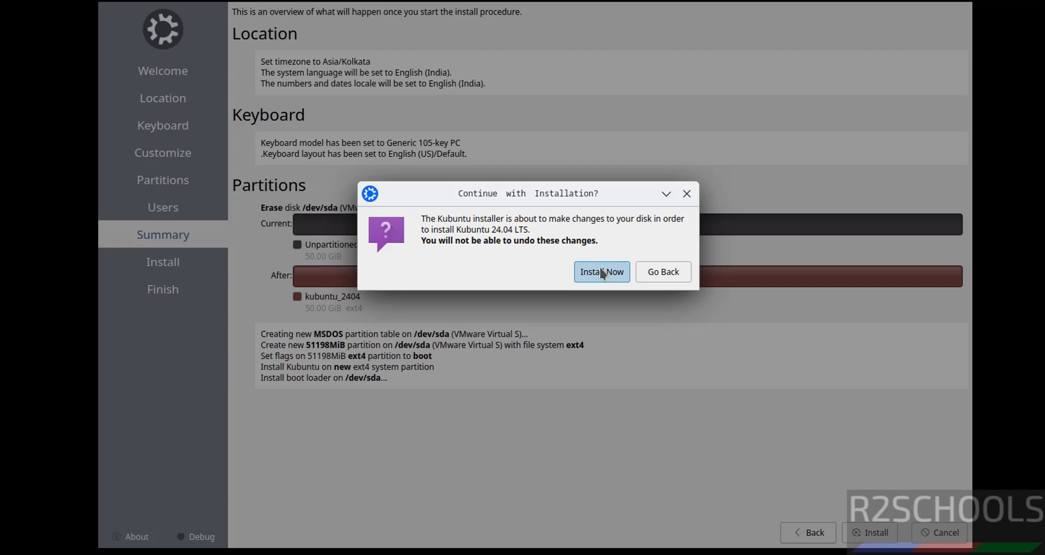
click(601, 272)
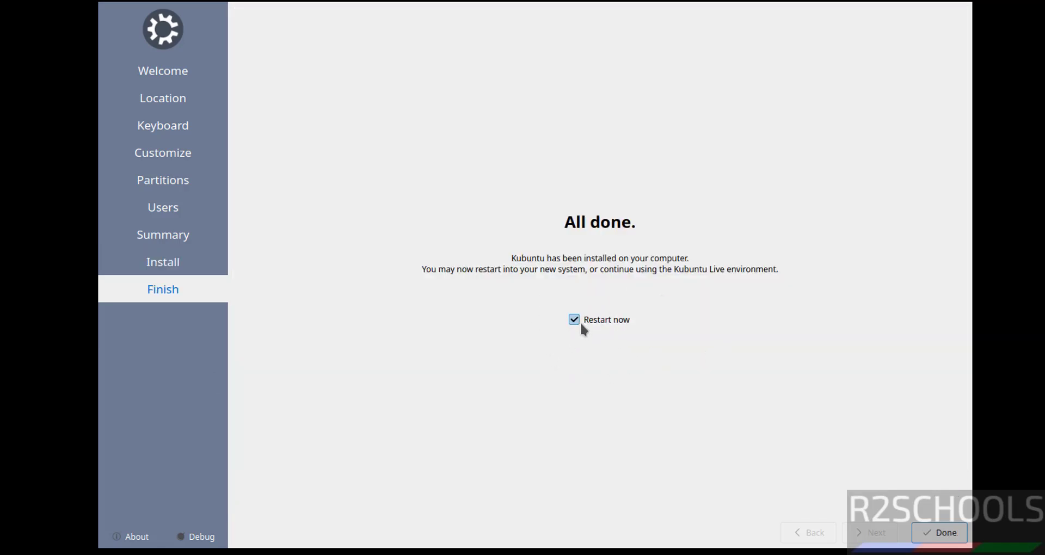
- Restart into the installed Kubuntu and log in with the account password
click(935, 533)
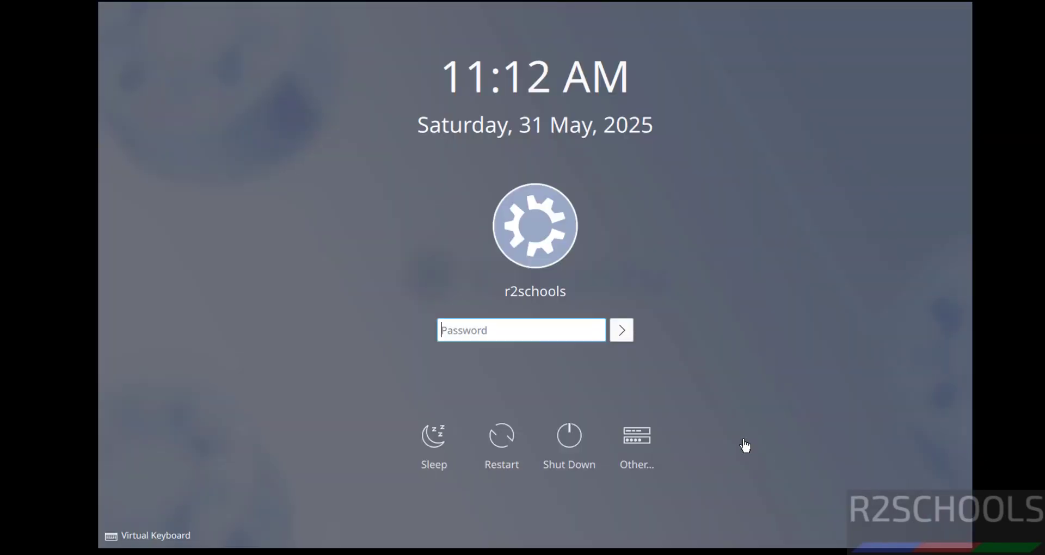
click(521, 333)
text(r2schools)
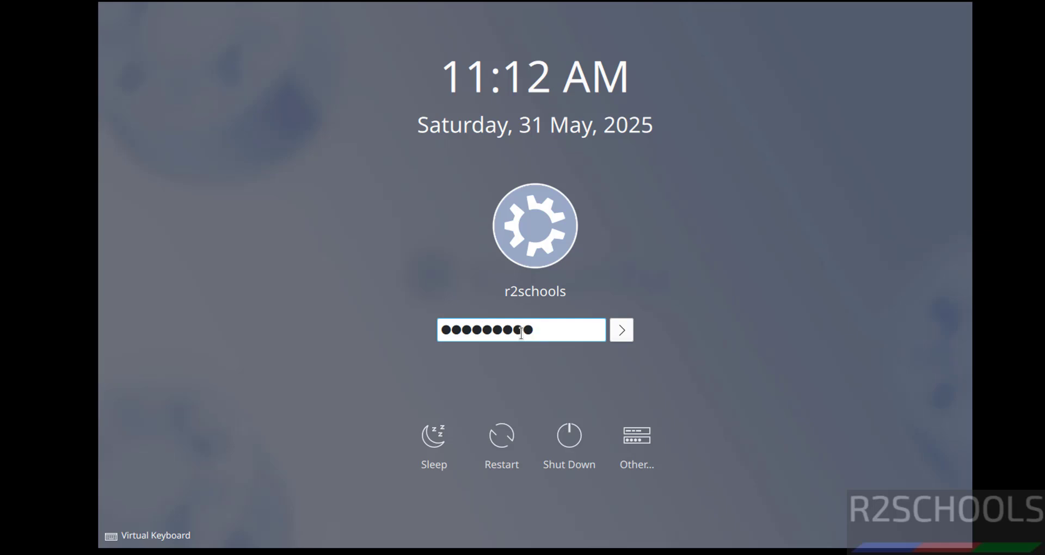
key(Return)
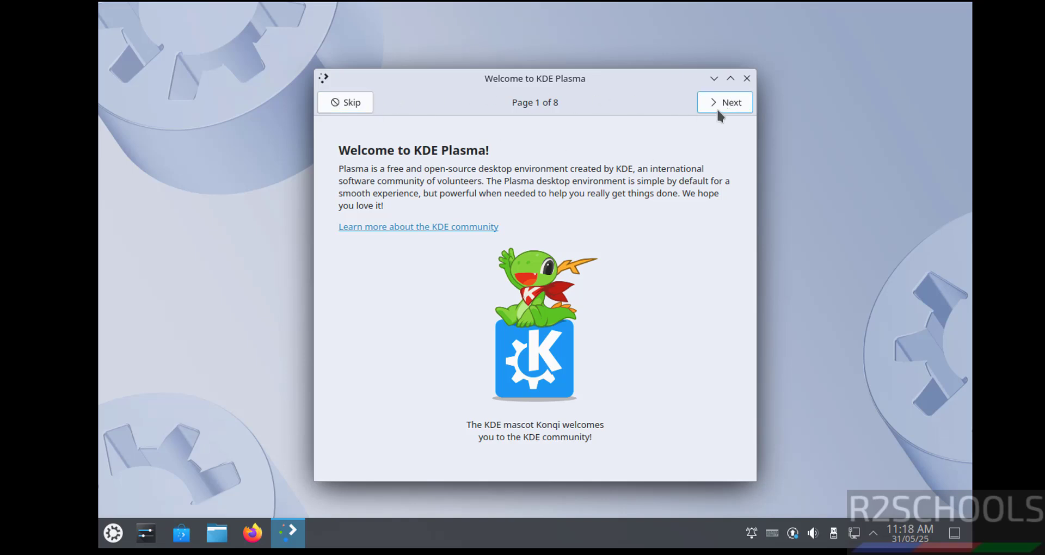
- Page through all 8 Welcome to KDE Plasma pages and finish the tour
click(732, 106)
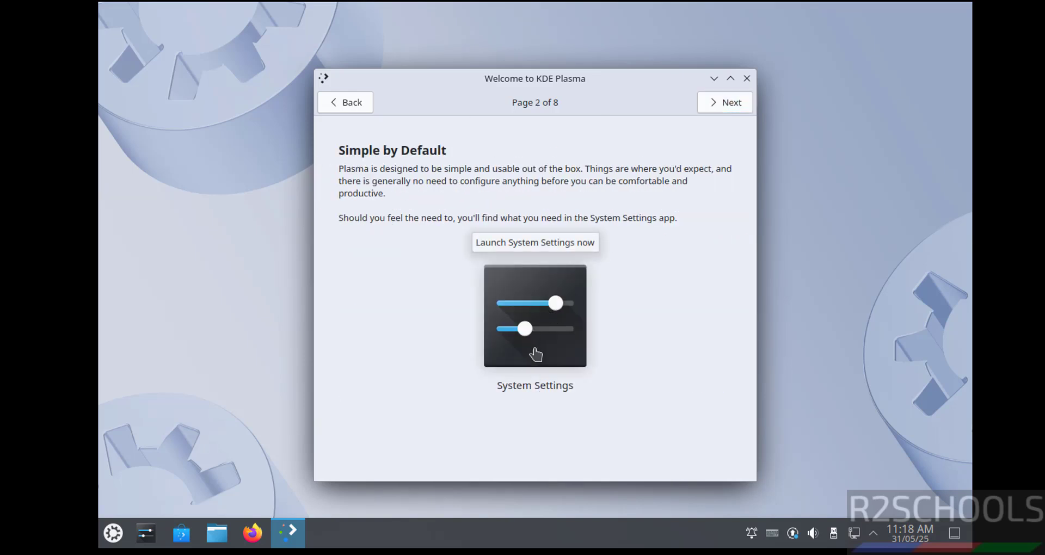
click(728, 107)
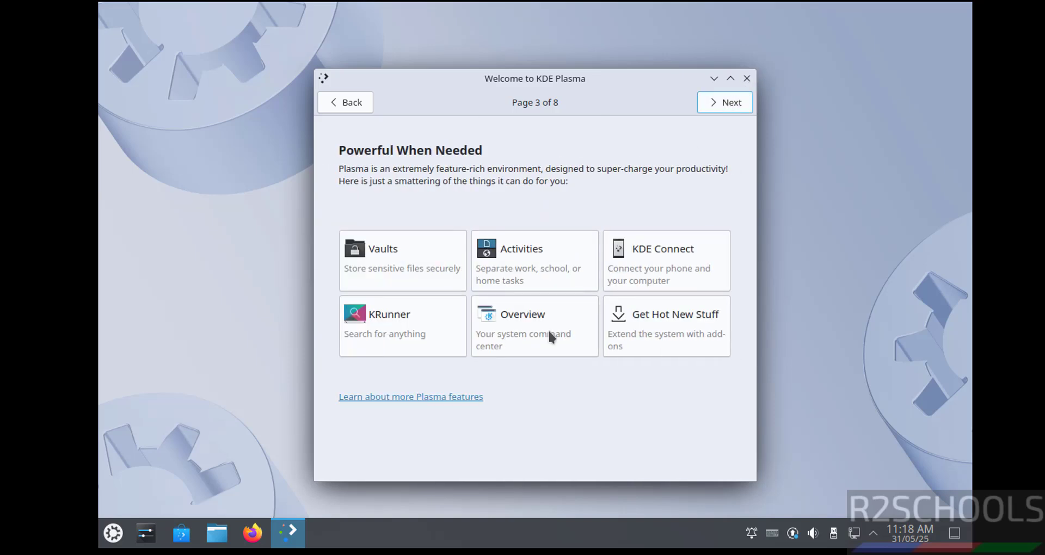
click(727, 107)
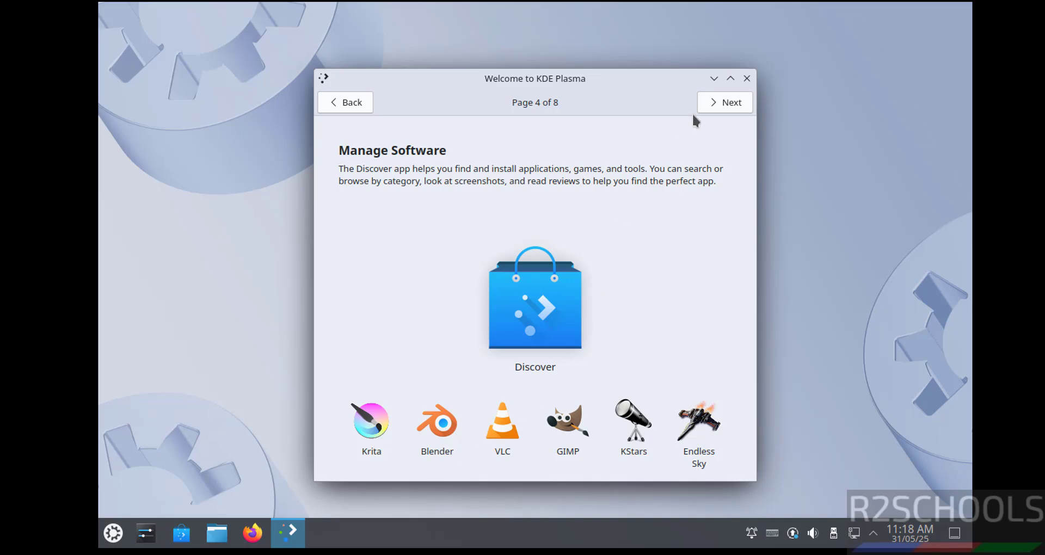
click(713, 100)
click(712, 100)
click(713, 99)
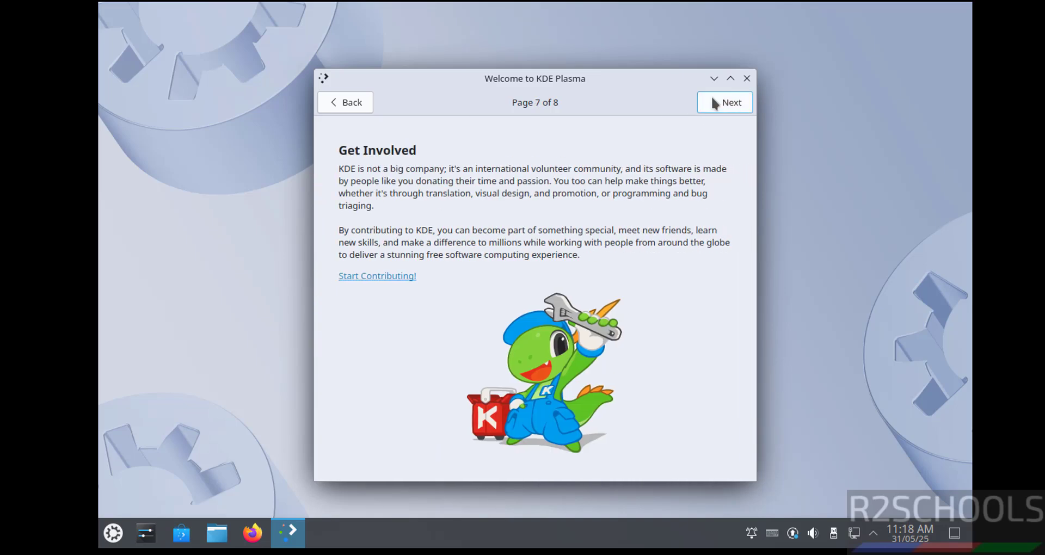
click(712, 101)
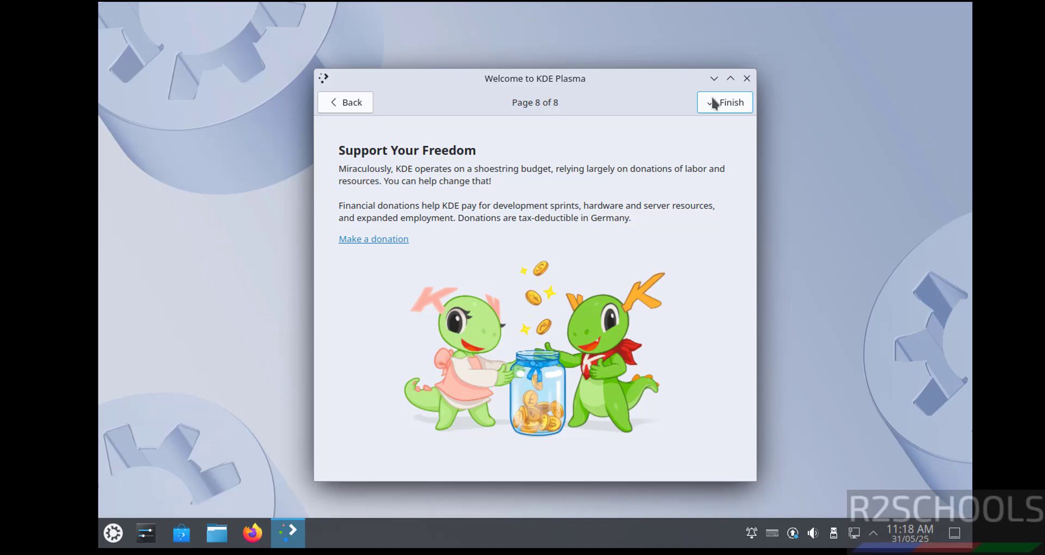
click(713, 101)
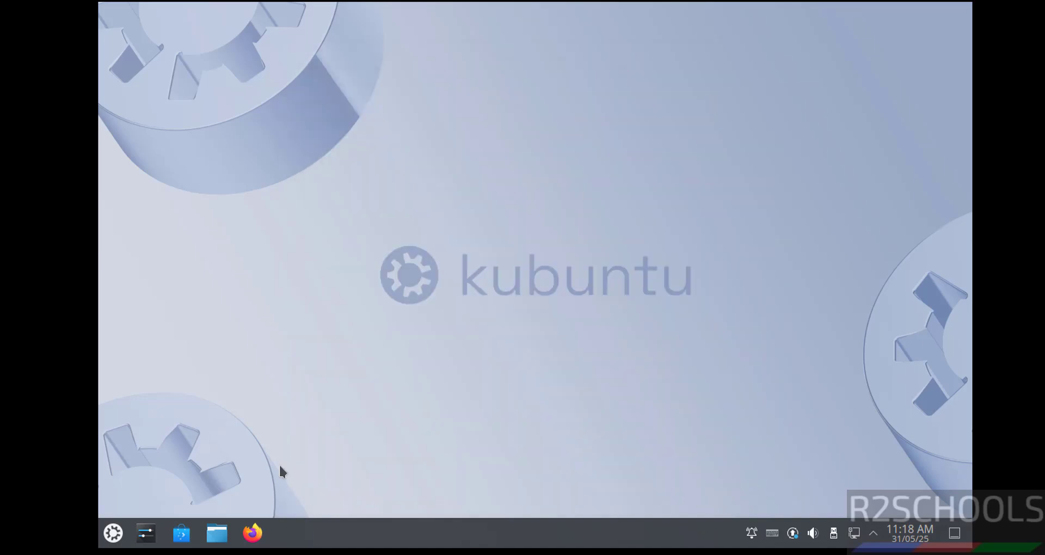
- Launch Konsole from the Application Launcher, move it up-left, and enlarge its font twice
click(111, 539)
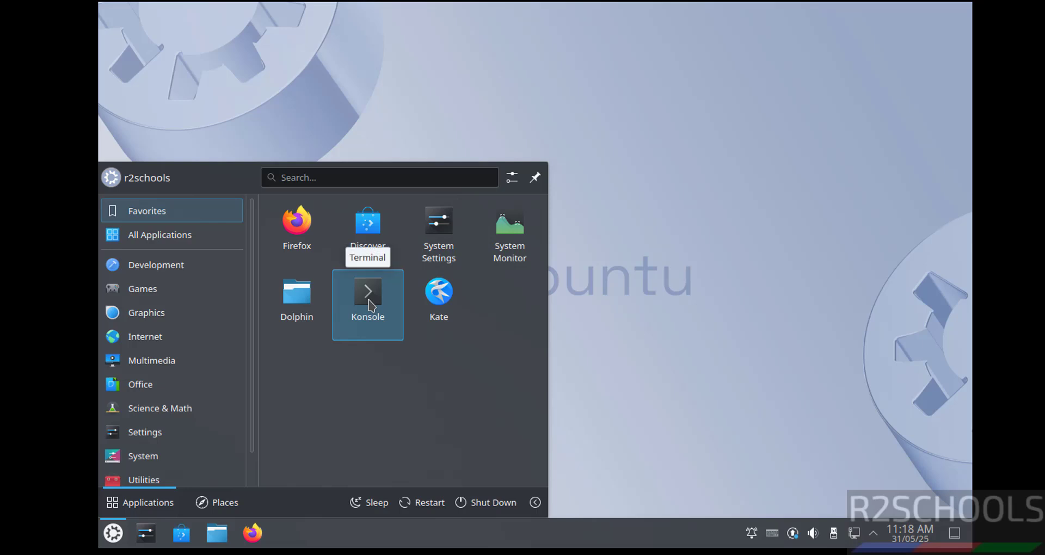
click(367, 297)
drag(374, 83, 254, 14)
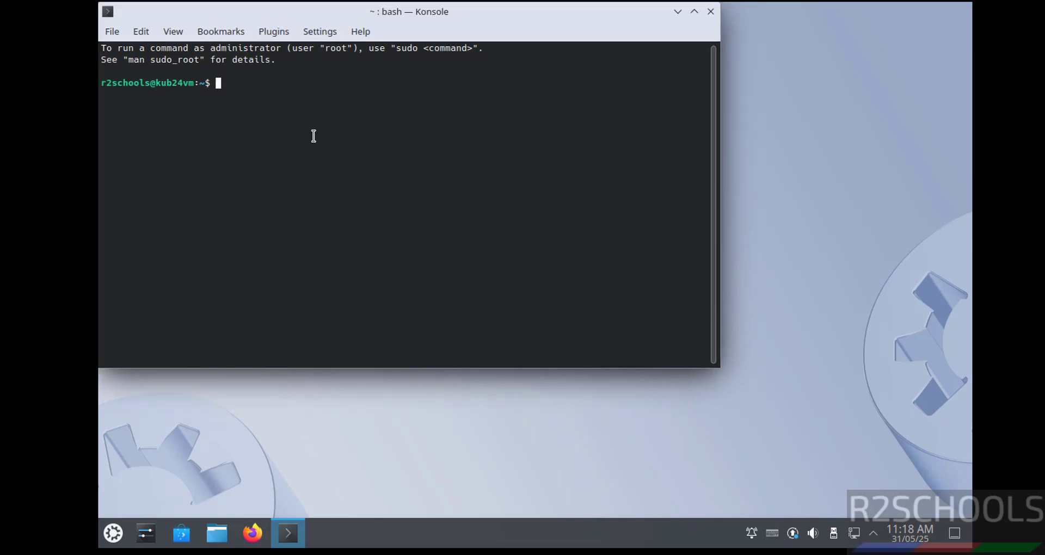
key(ctrl+plus)
key(ctrl+plus)
key(ctrl+plus)
key(ctrl+plus)
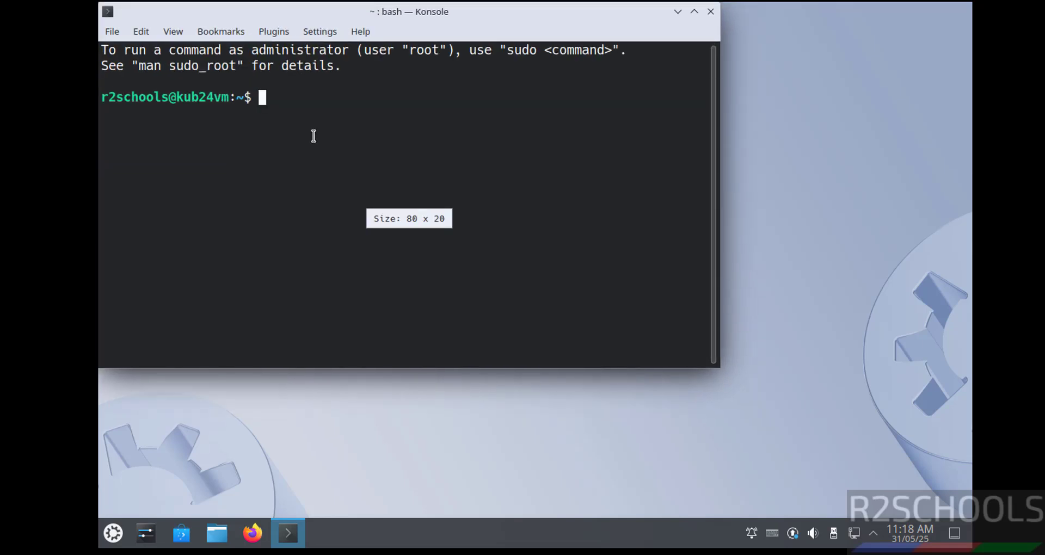
key(ctrl+plus)
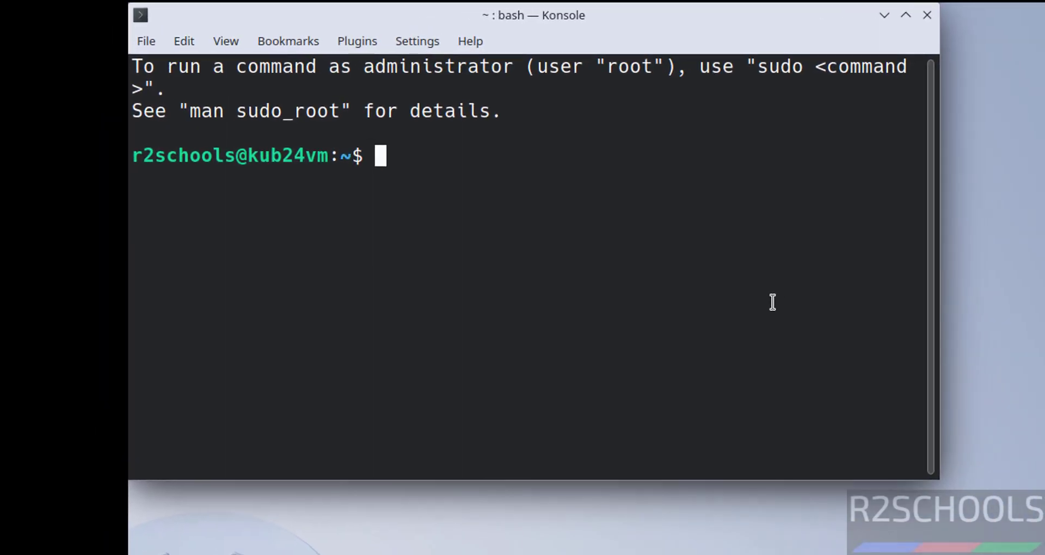
- Run more /etc/os-release to confirm Ubuntu 24.04.2 LTS, then clear the screen
text(more /etc/o-)
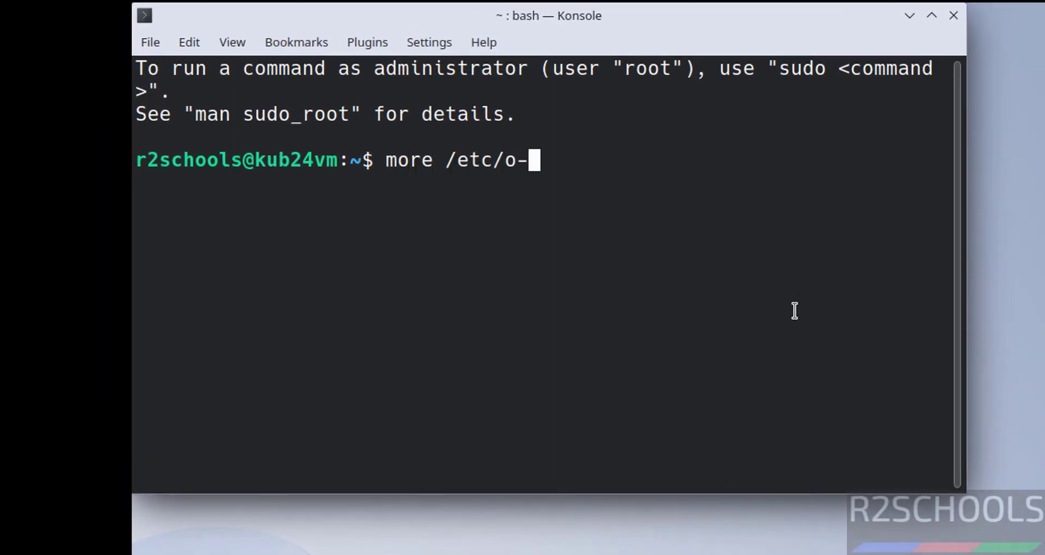
key(BackSpace)
text(s-release)
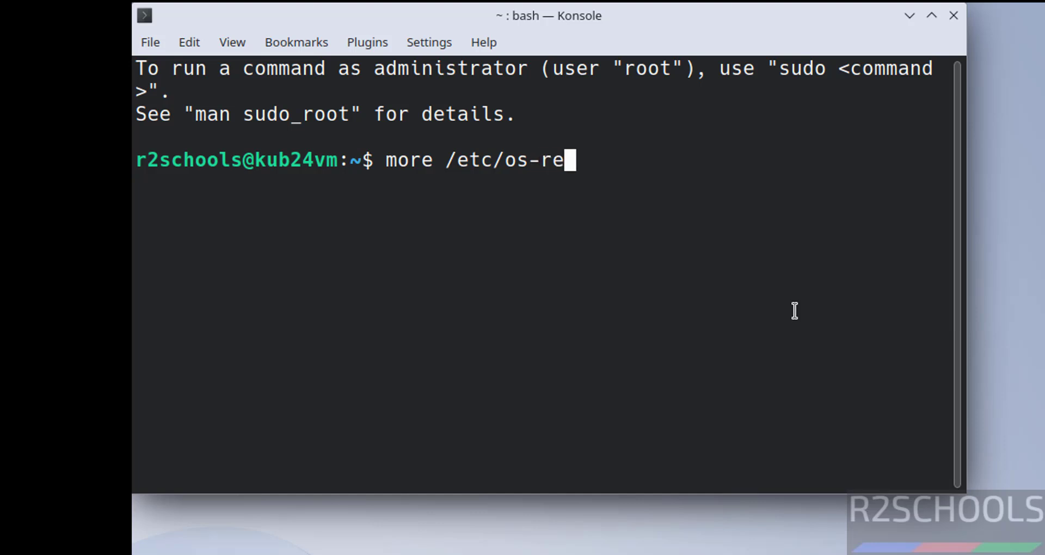
key(Return)
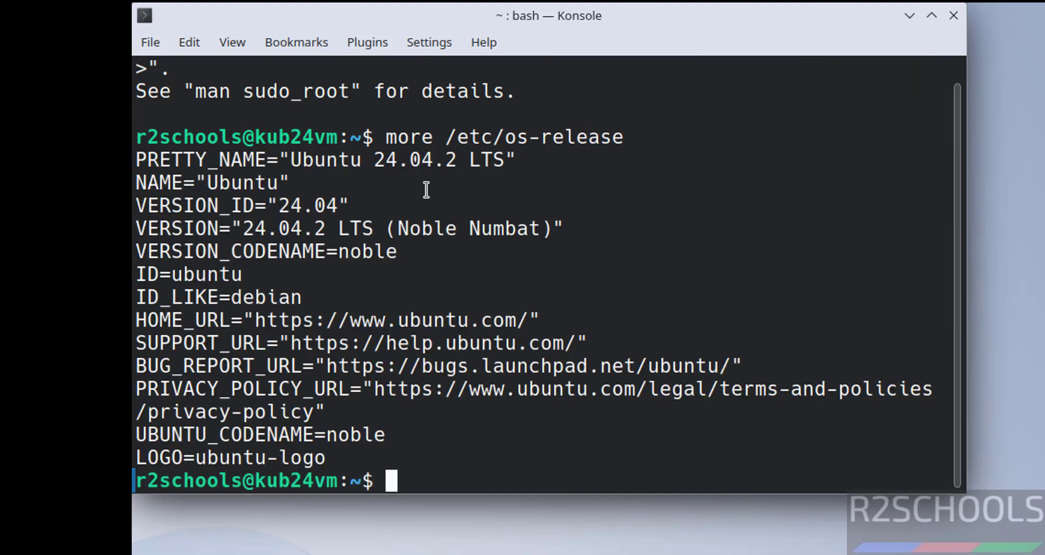
key(ctrl+l)
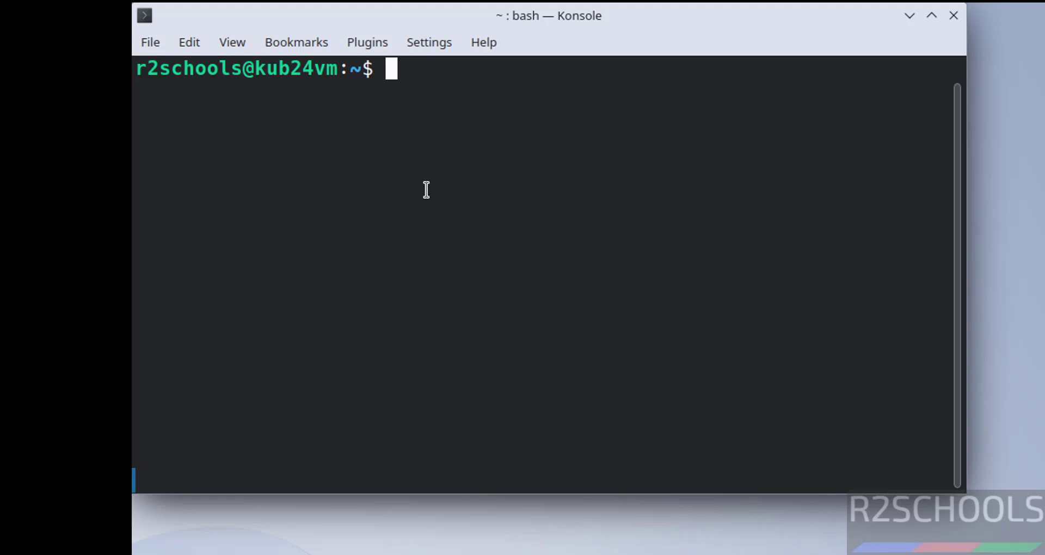
- Try ifconfig (not installed), then use ip addr to find ens33 at 192.168.106.231
text(ifconfig)
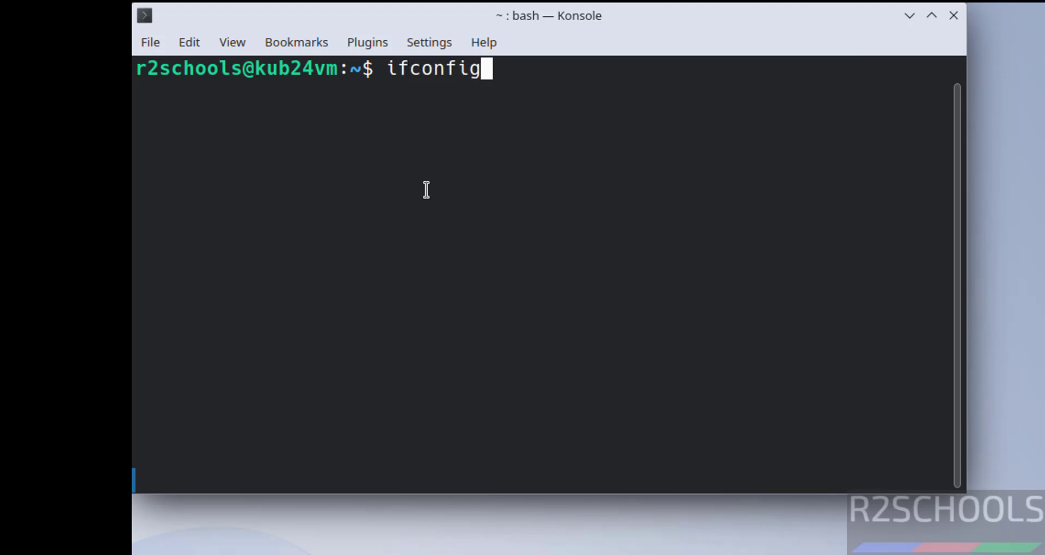
key(Return)
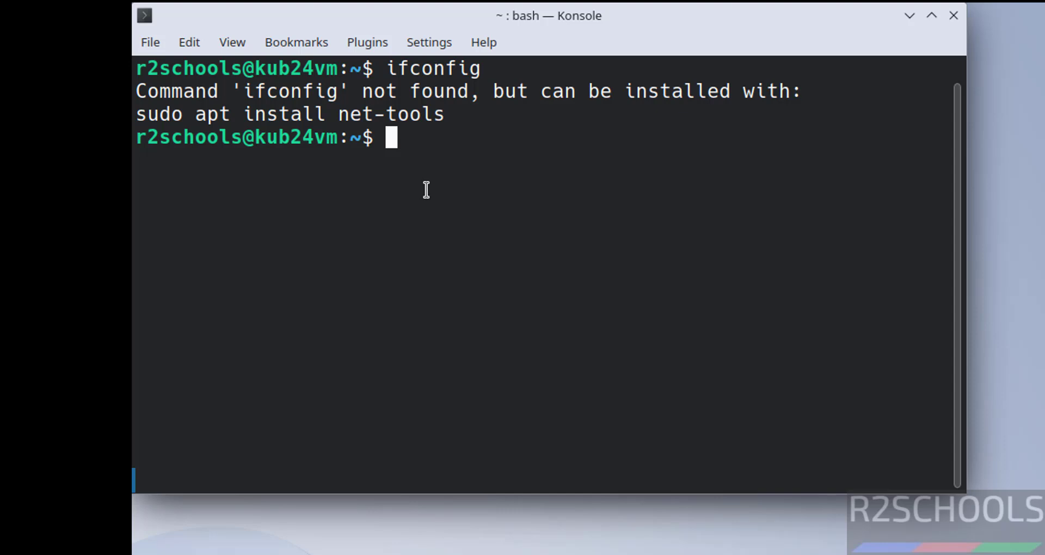
text(ip)
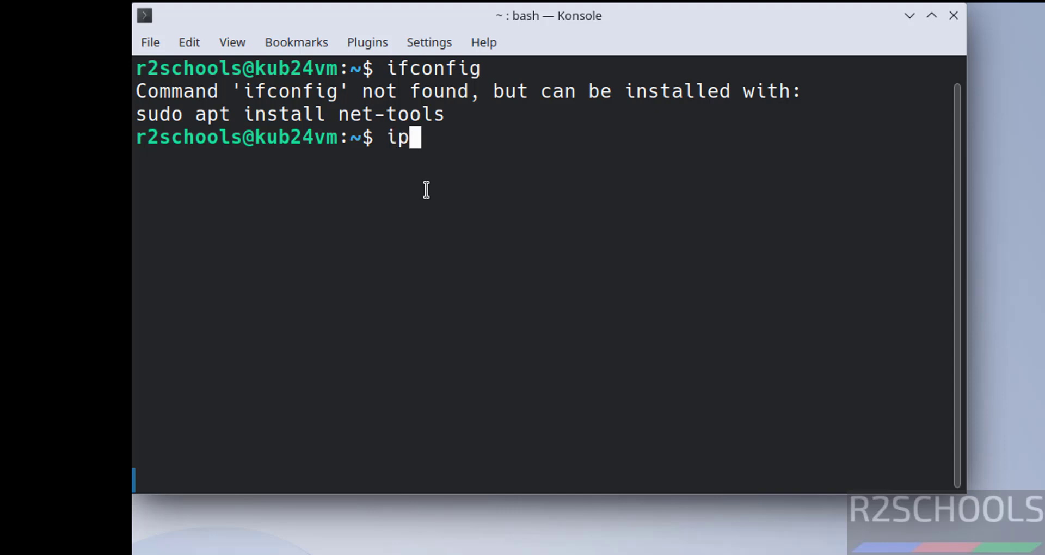
text( addrr)
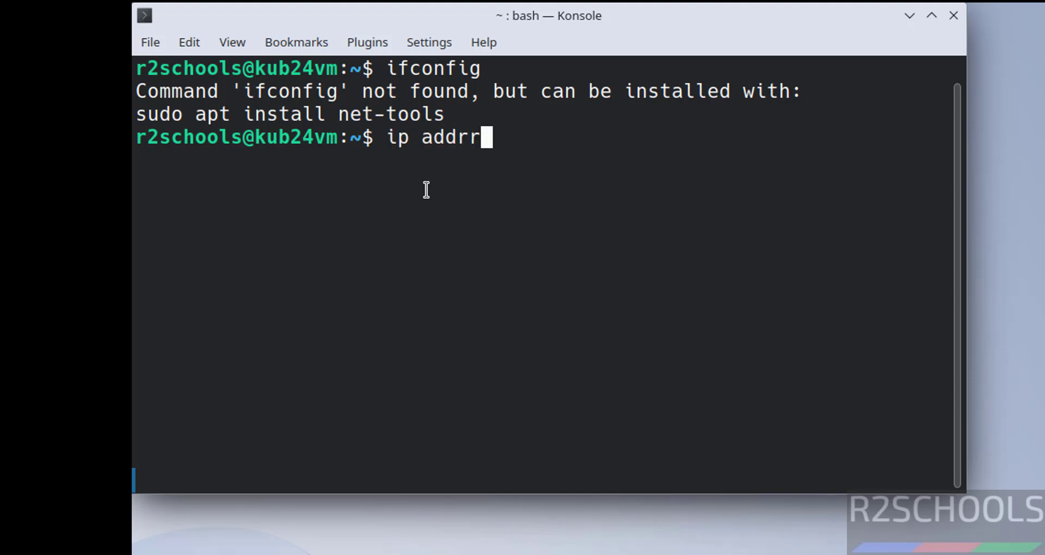
key(Return)
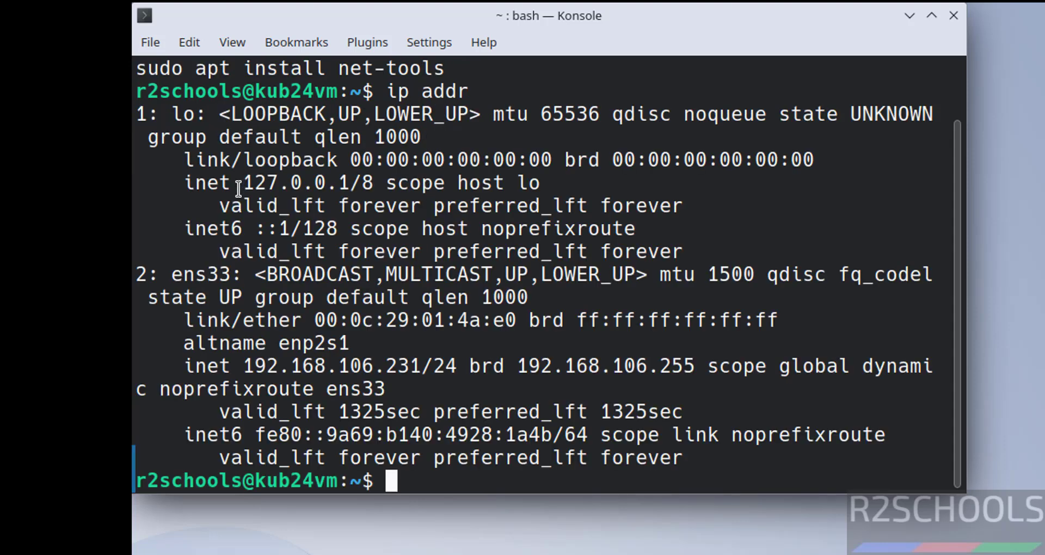
triple_click(349, 366)
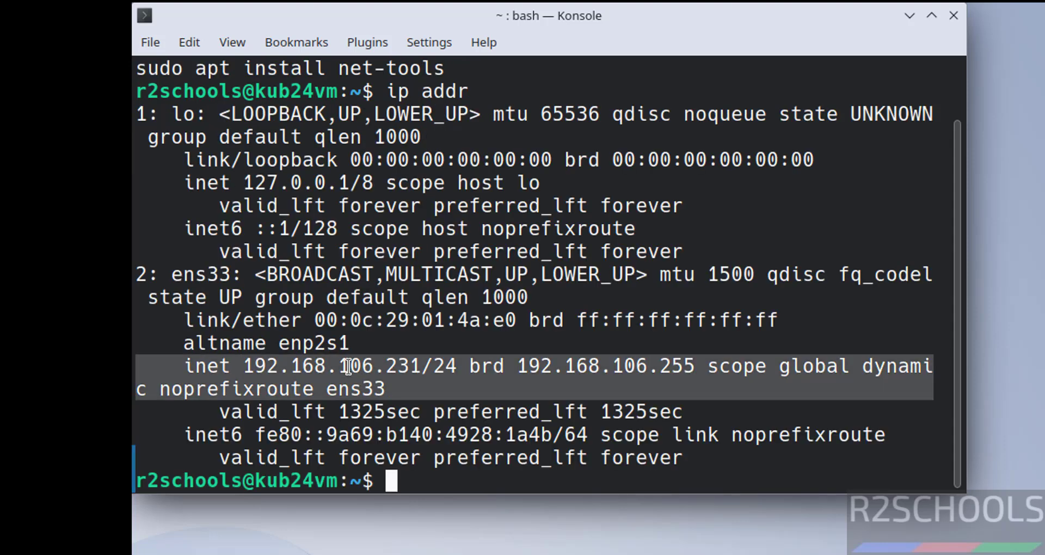
click(349, 365)
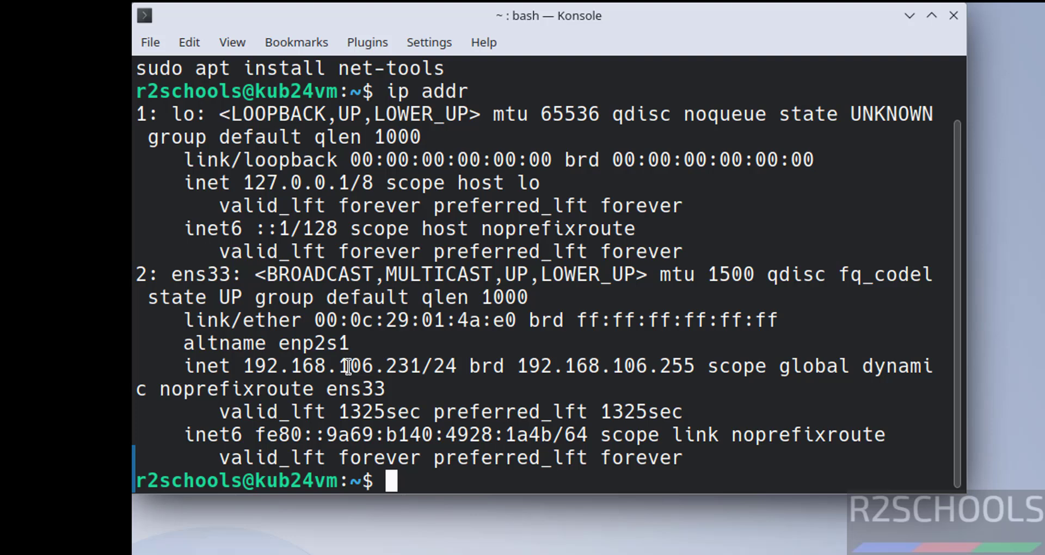
- Remove a stray character from the prompt and clear the terminal
text(s)
key(BackSpace)
key(ctrl+l)
- Install net-tools with sudo apt install net-tools, authorizing with the account password
text(sudo apt )
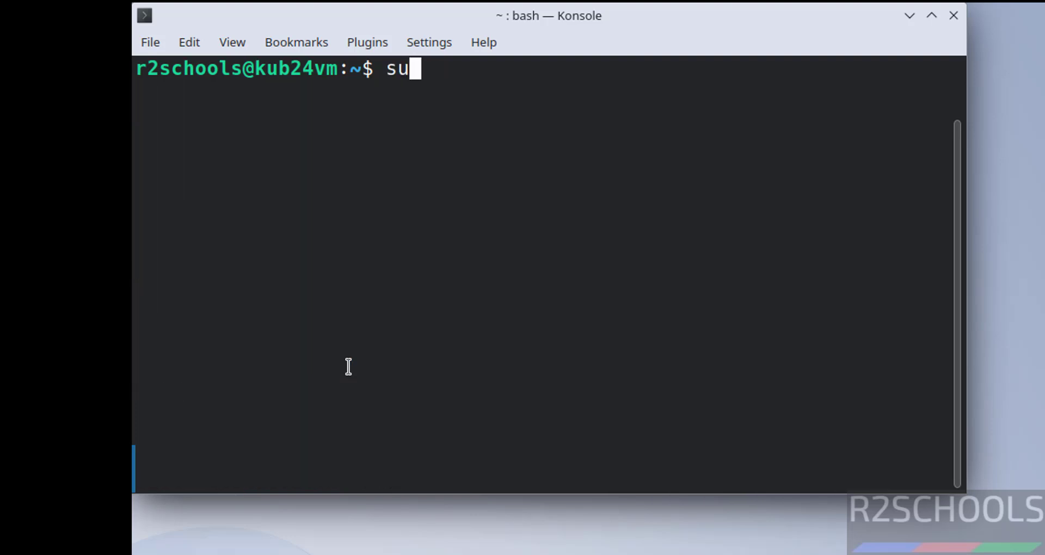
text(ne)
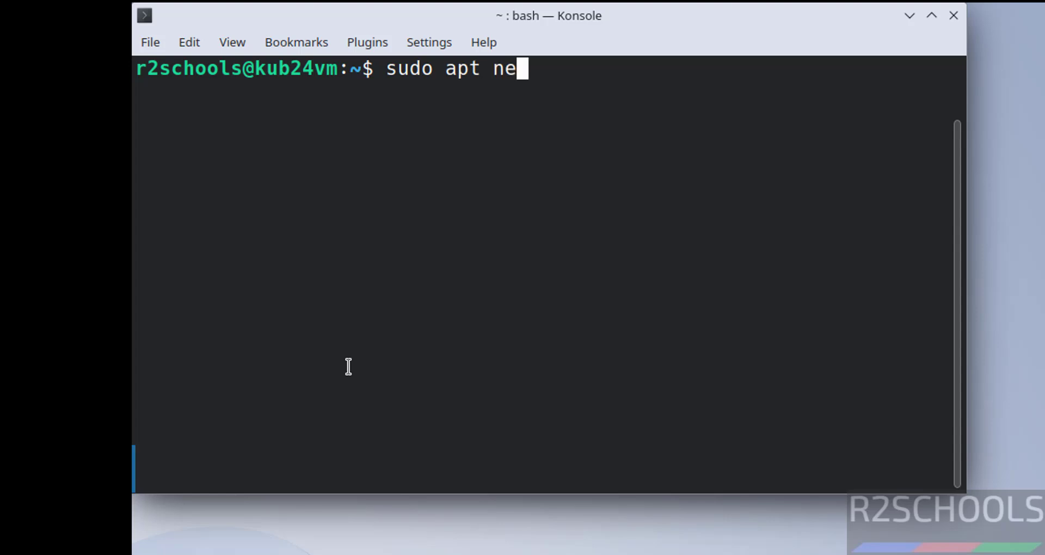
key(BackSpace)
key(BackSpace)
text(install net-tools)
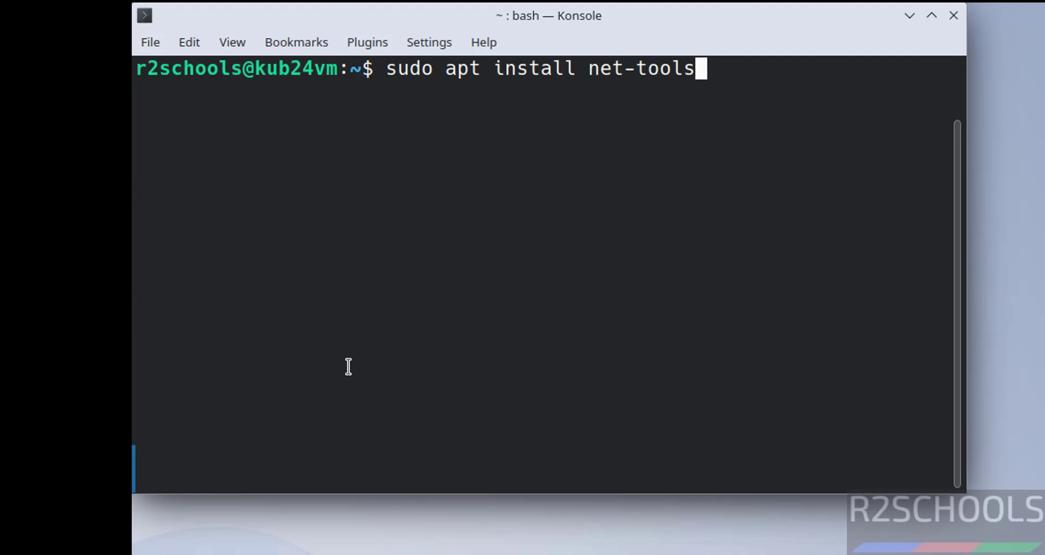
key(Return)
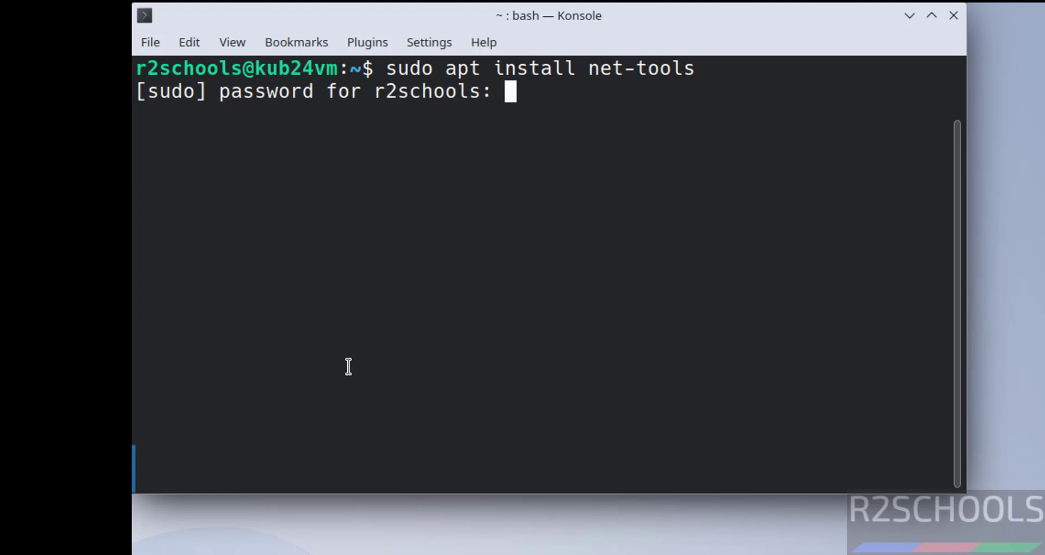
key(Return)
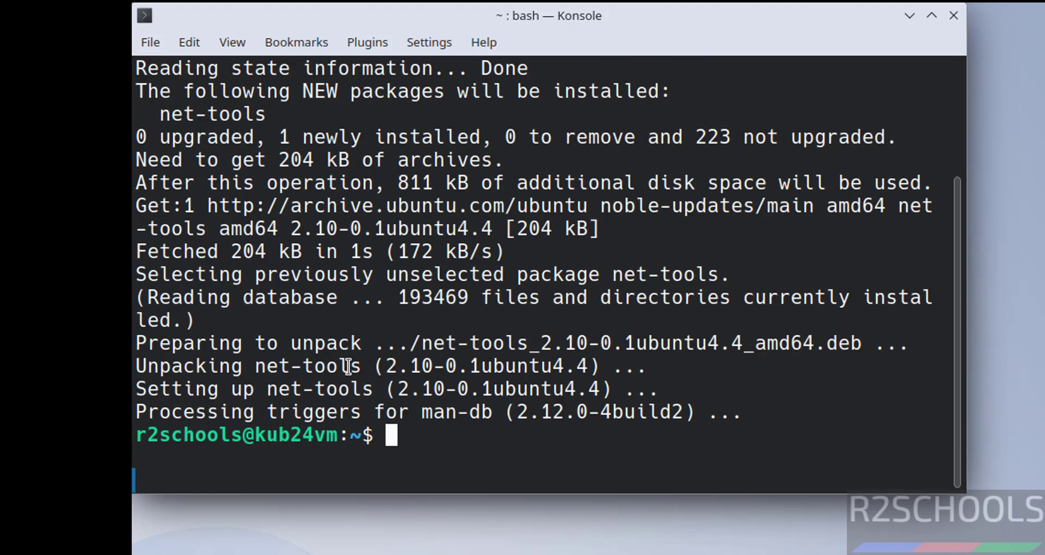
key(ctrl+l)
- Run ifconfig to confirm ens33 at 192.168.106.231, then clear the terminal
text(i)
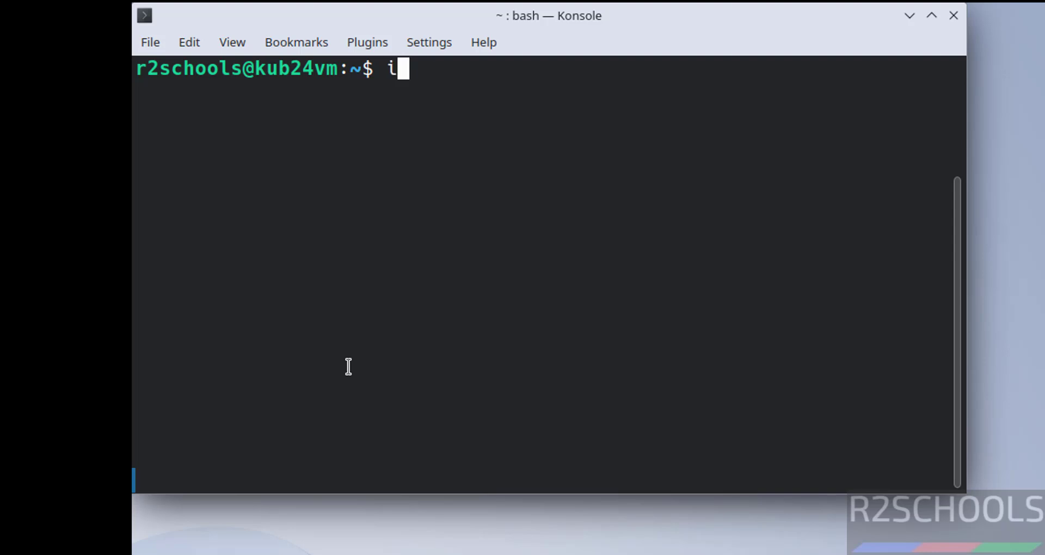
text(p)
key(BackSpace)
text(fconfig)
key(Return)
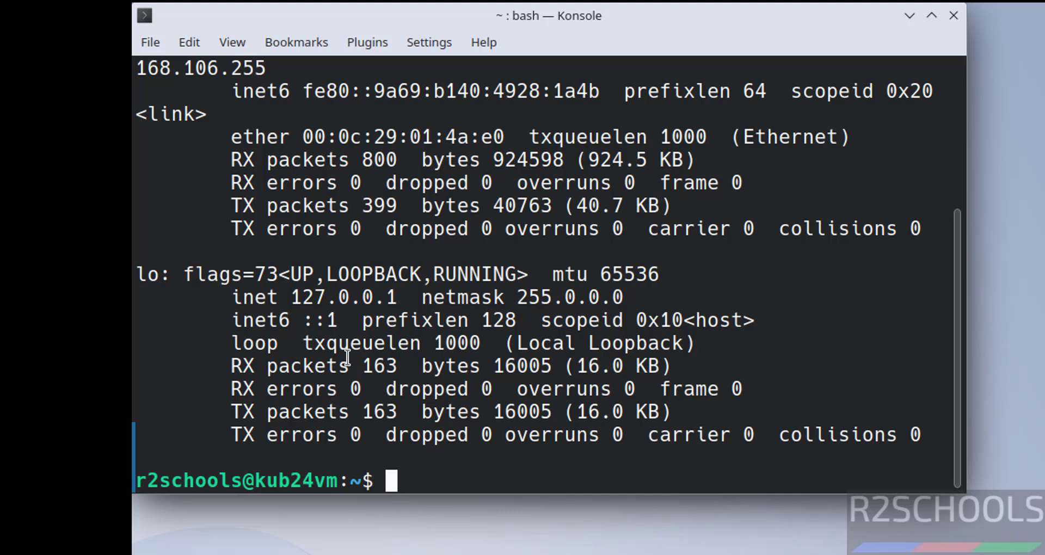
scroll(372, 230, up, 1)
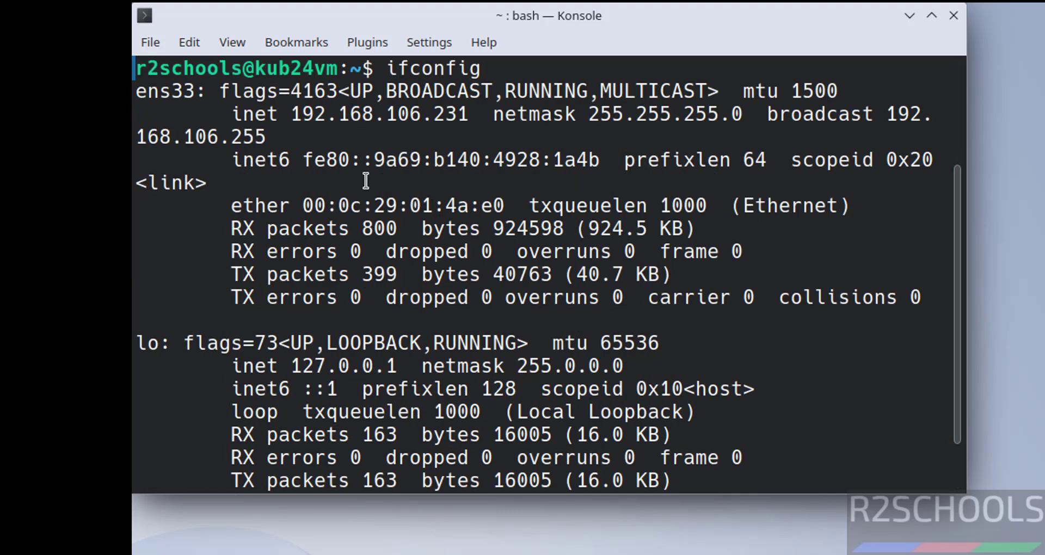
key(ctrl+l)
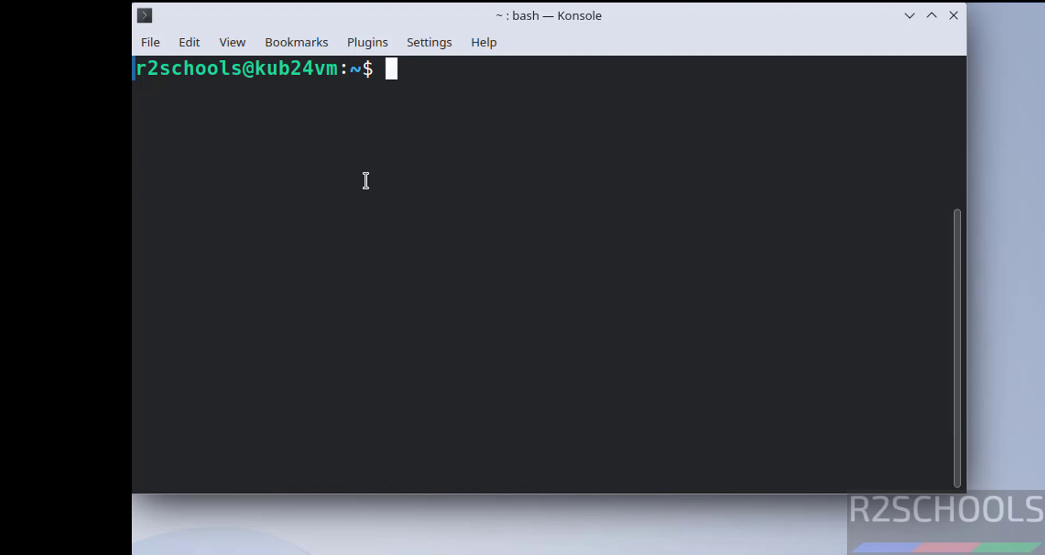
- Run sudo apt update && sudo apt upgrade and accept upgrading 220 packages with y
text(sudo ap)
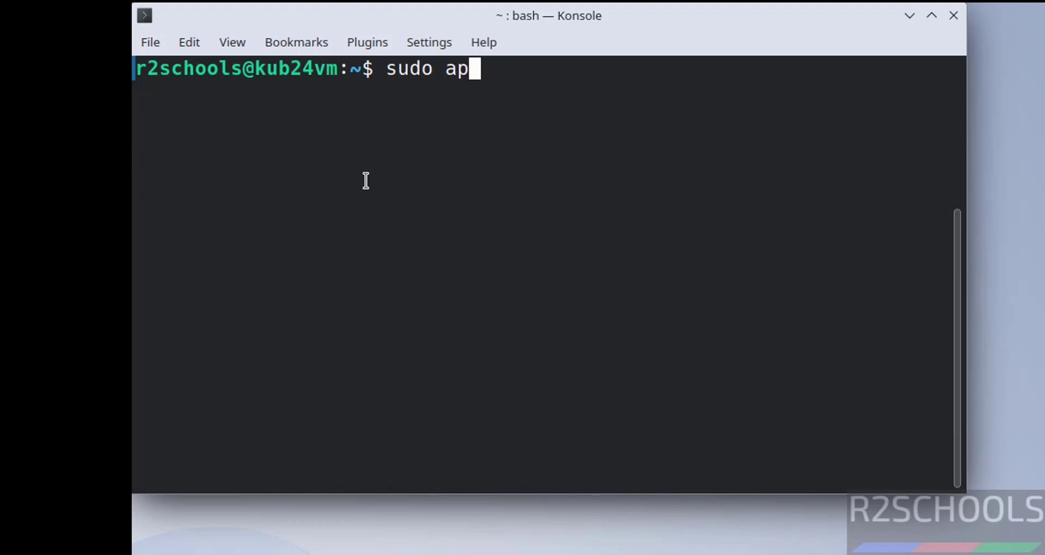
text(t update && )
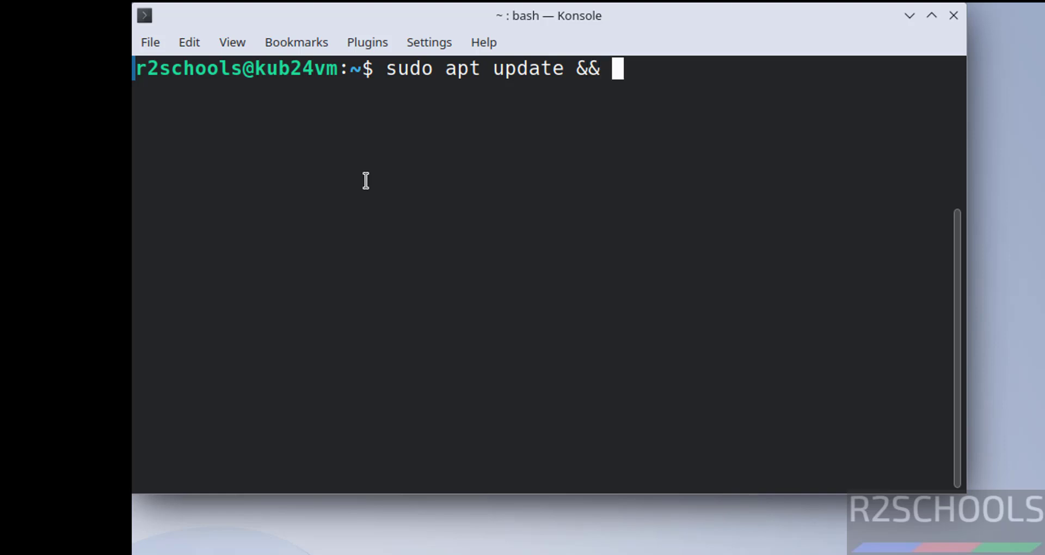
text(sudo apt up)
key(BackSpace)
key(BackSpace)
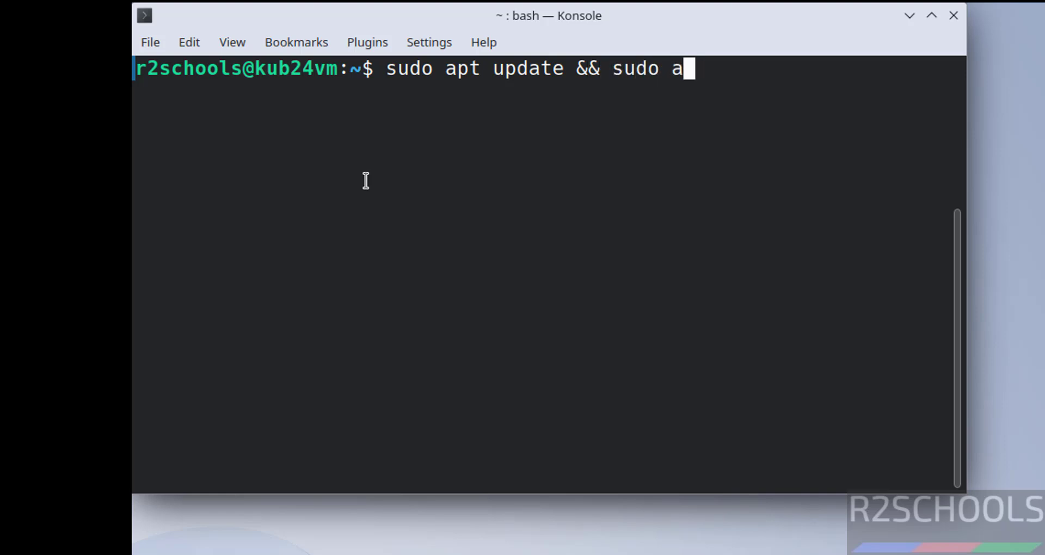
text(pt up)
text(grade)
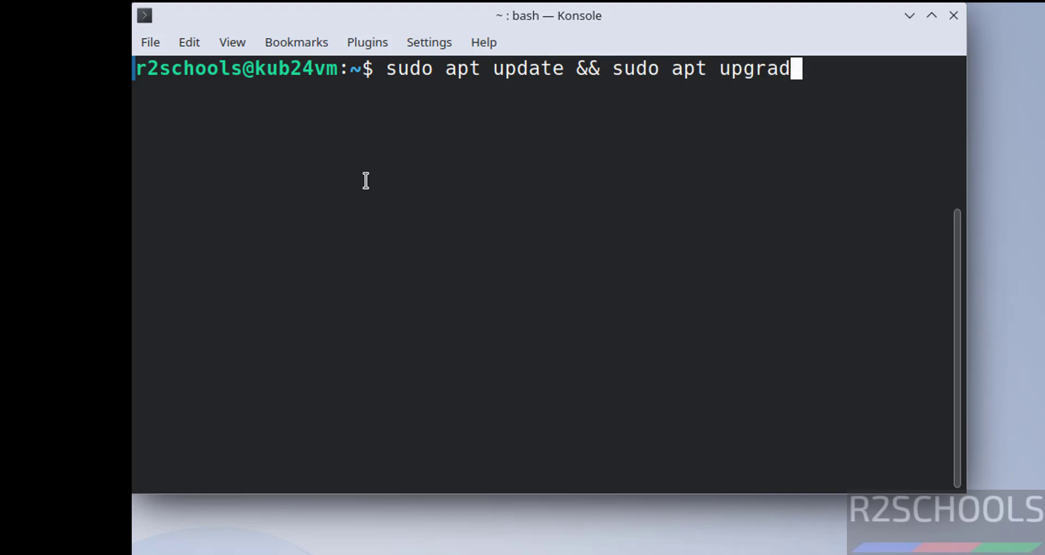
key(Return)
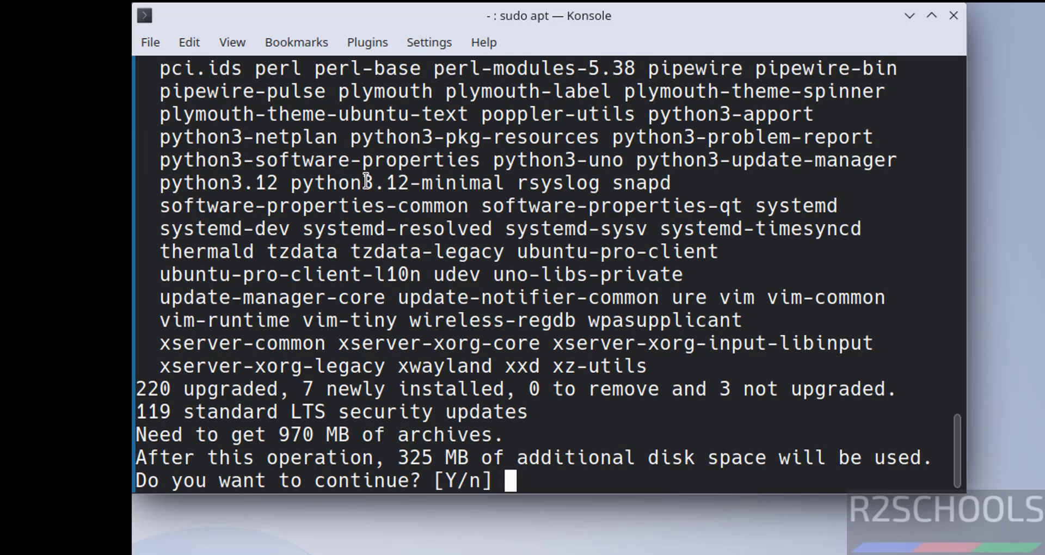
text(y)
key(Return)
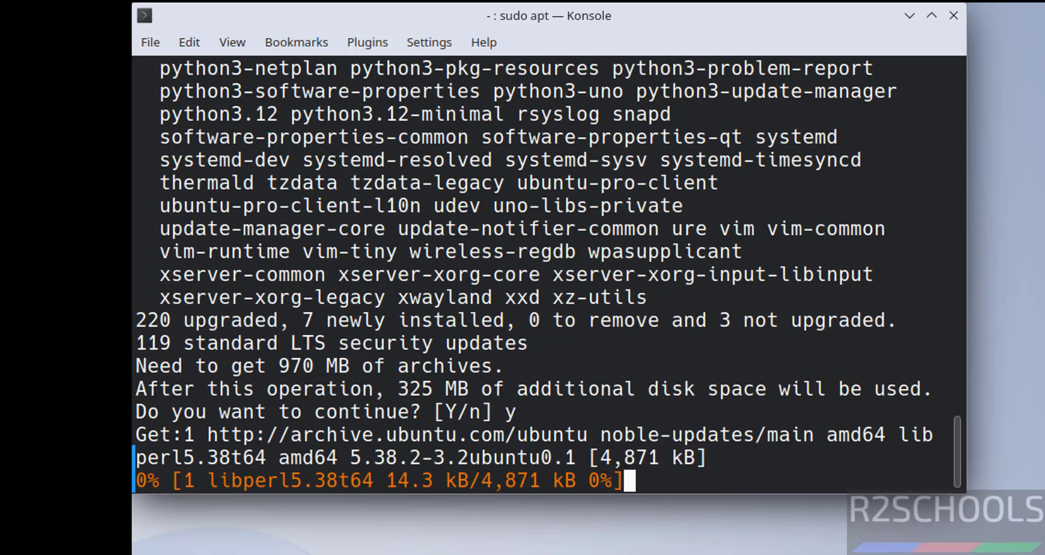